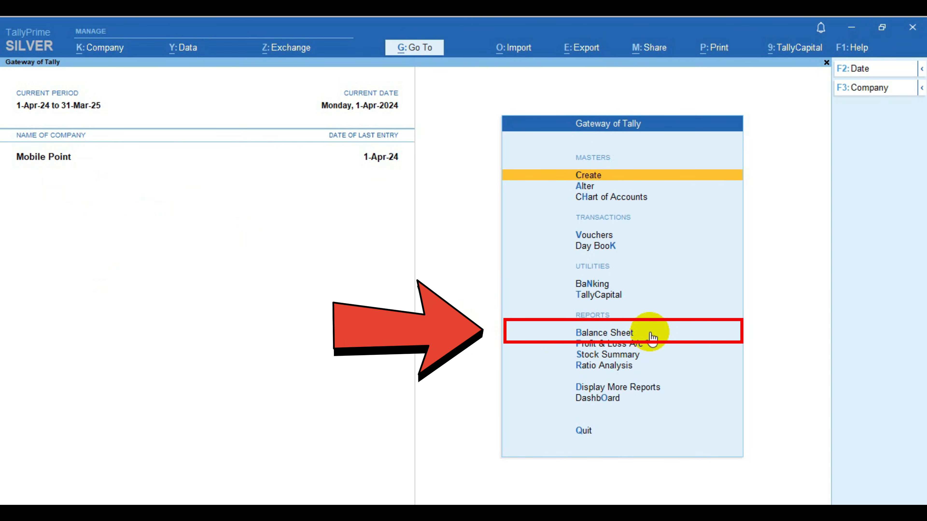
Step: Open the Balance Sheet report for the Mobile Point company
key(Down)
key(Down)
key(Down)
key(Down)
key(Down)
key(Down)
key(Down)
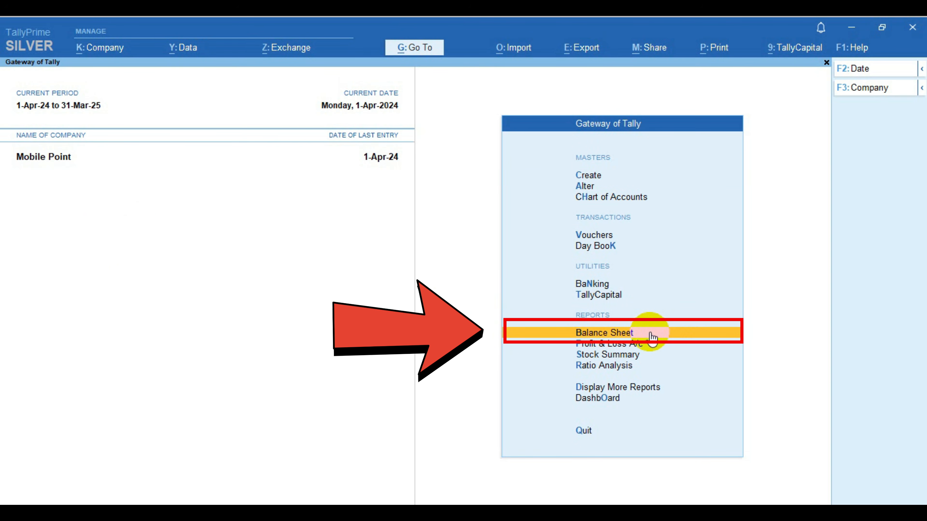
key(Return)
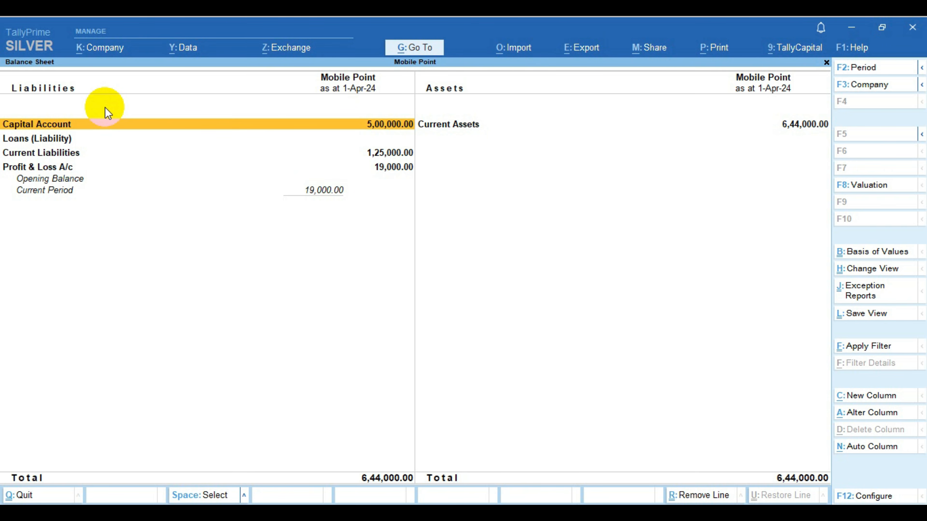
Step: Drill down from Current Liabilities into the Sundry Creditors group to list the individual suppliers
key(Down)
key(Down)
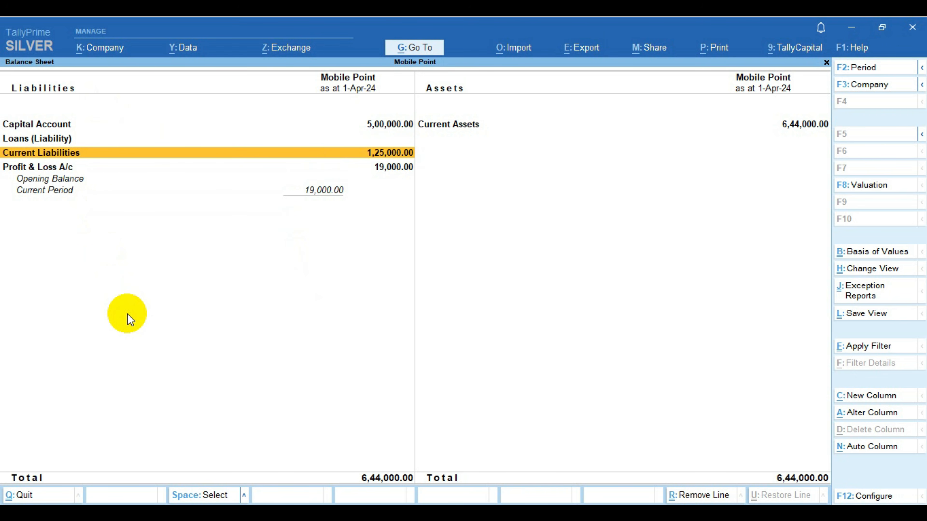
key(Return)
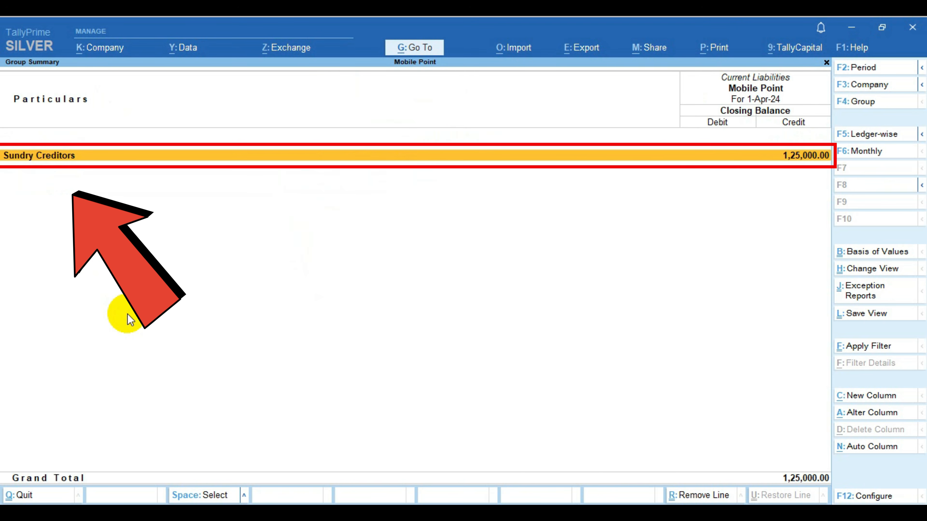
key(Return)
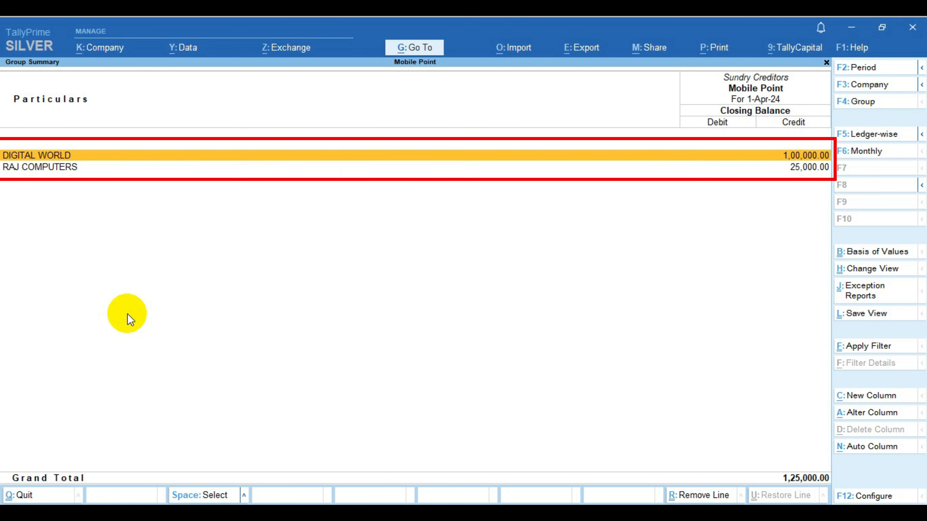
Step: Drill into the RAJ COMPUTERS ledger for April and open its purchase voucher to view the item details
key(Down)
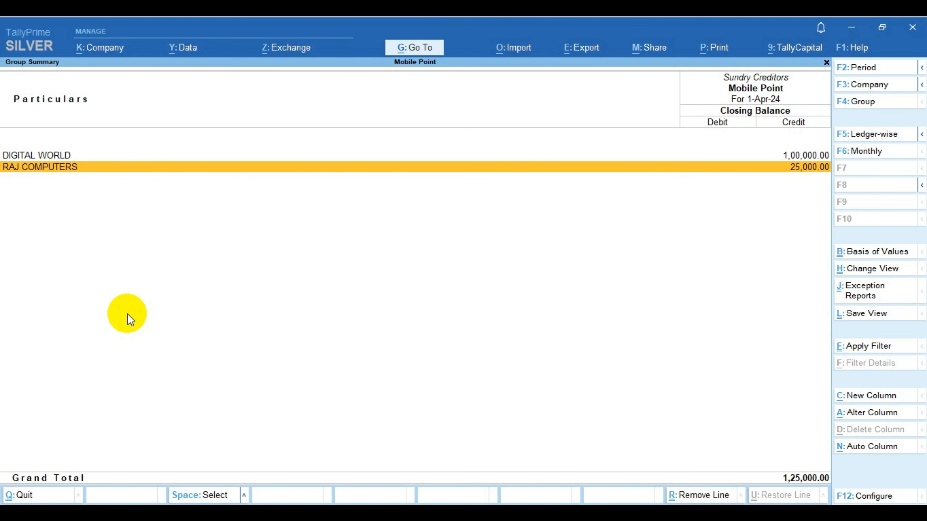
key(Return)
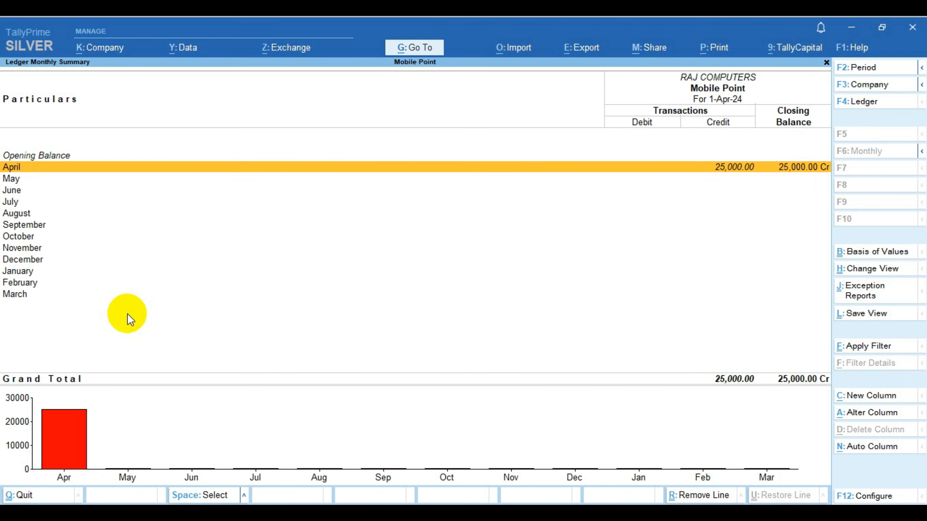
key(Return)
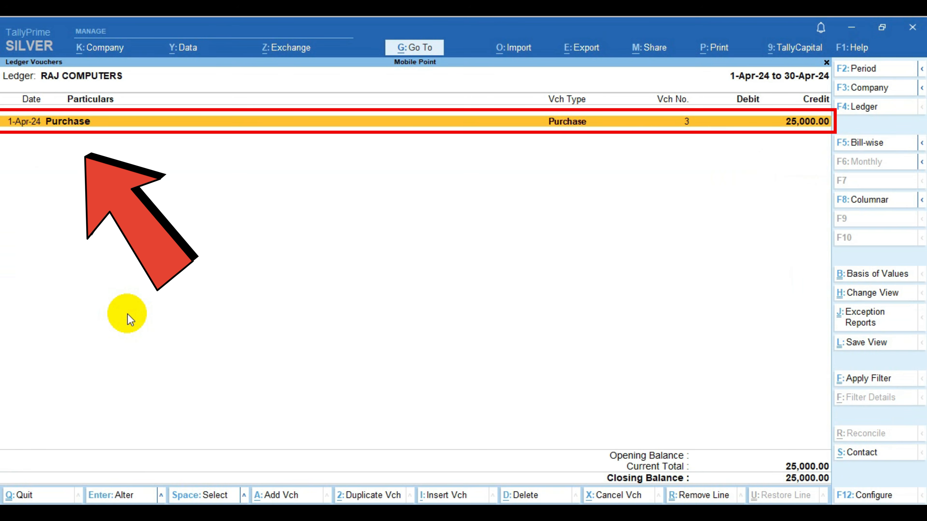
key(Return)
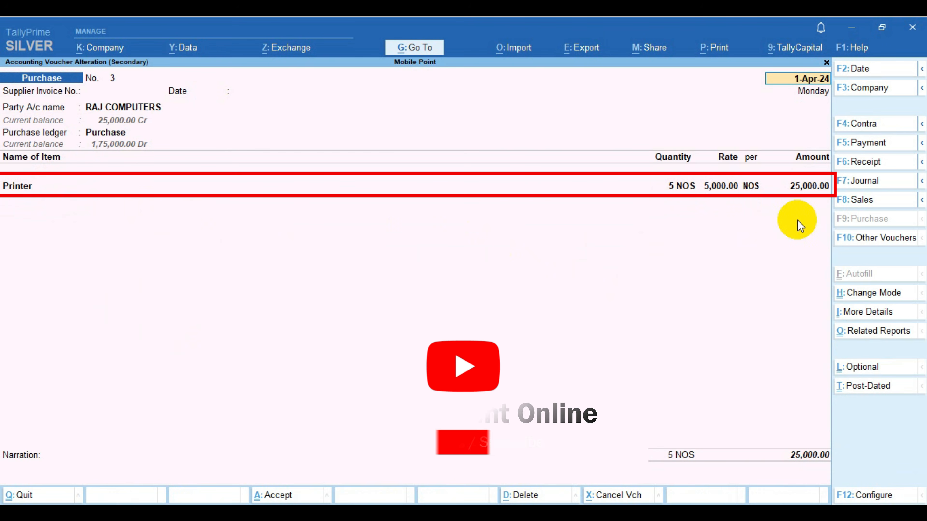
Step: Leave the purchase voucher without saving and return to the Balance Sheet
key(BackSpace)
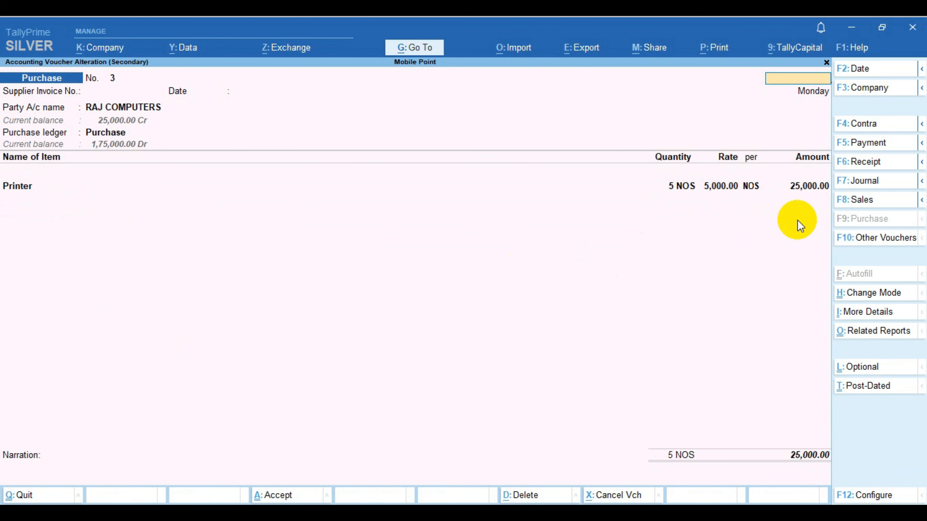
key(Escape)
key(Escape)
key(Escape)
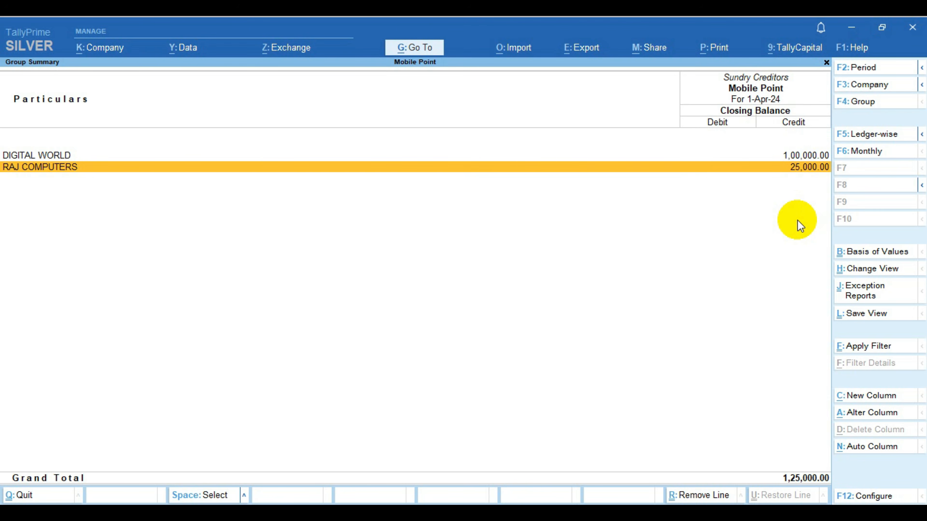
key(Escape)
key(Escape)
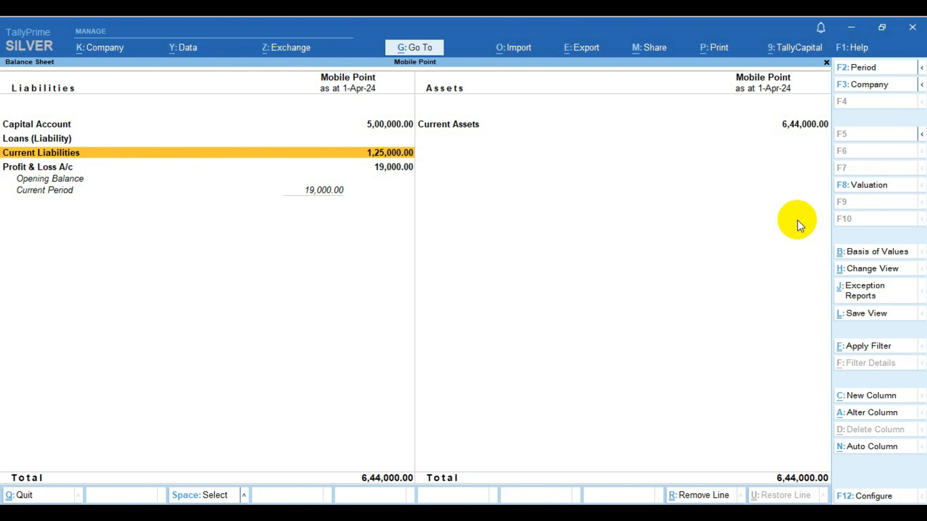
Step: Drill down from Current Assets into the Sundry Debtors group to list the individual customers
key(Right)
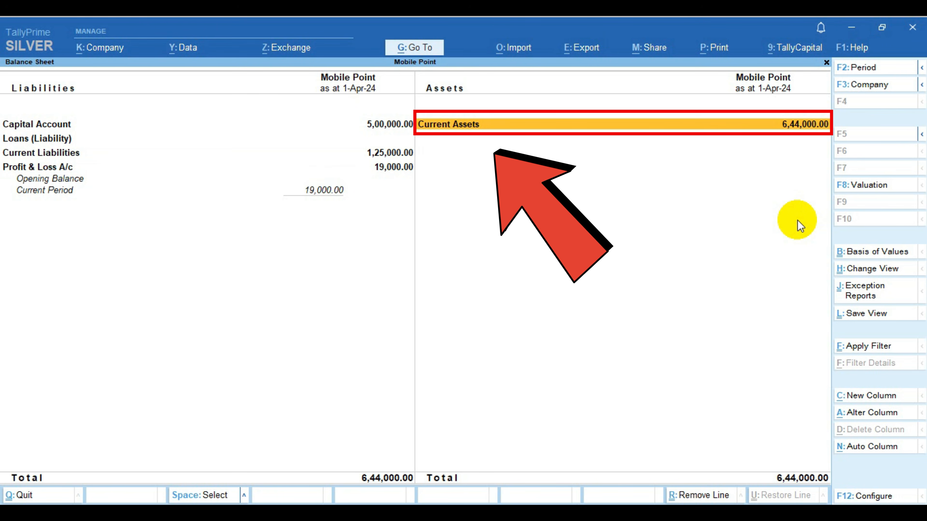
key(Return)
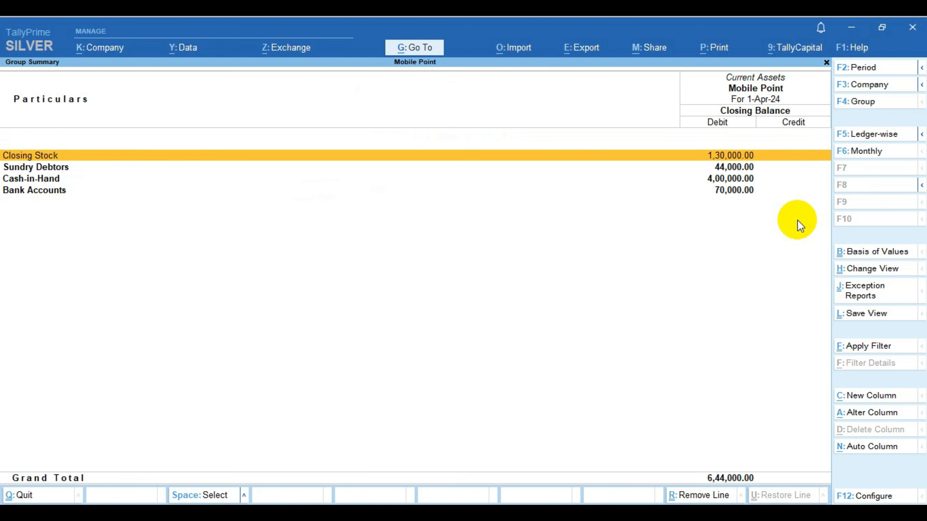
key(Down)
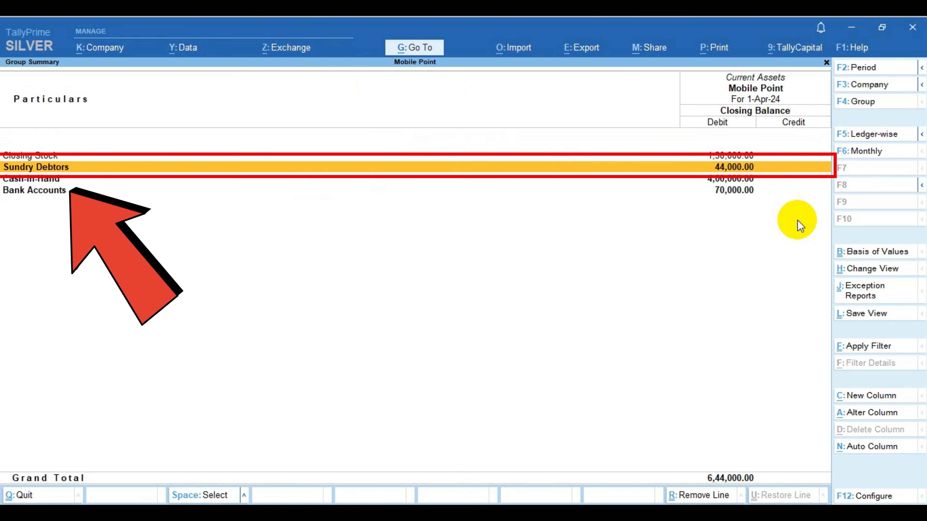
key(Return)
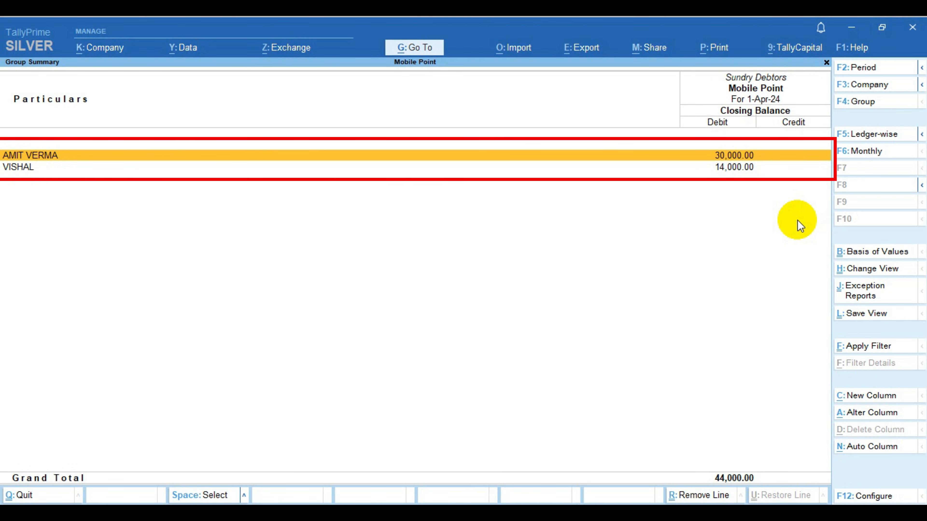
Step: Drill into the first-listed debtor's ledger for April and open the sales voucher to view its item details
key(Down)
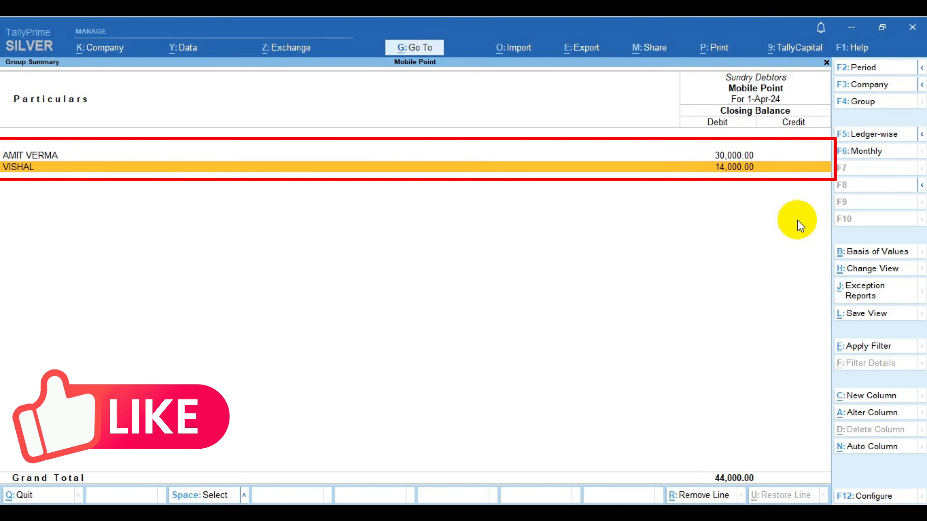
key(Up)
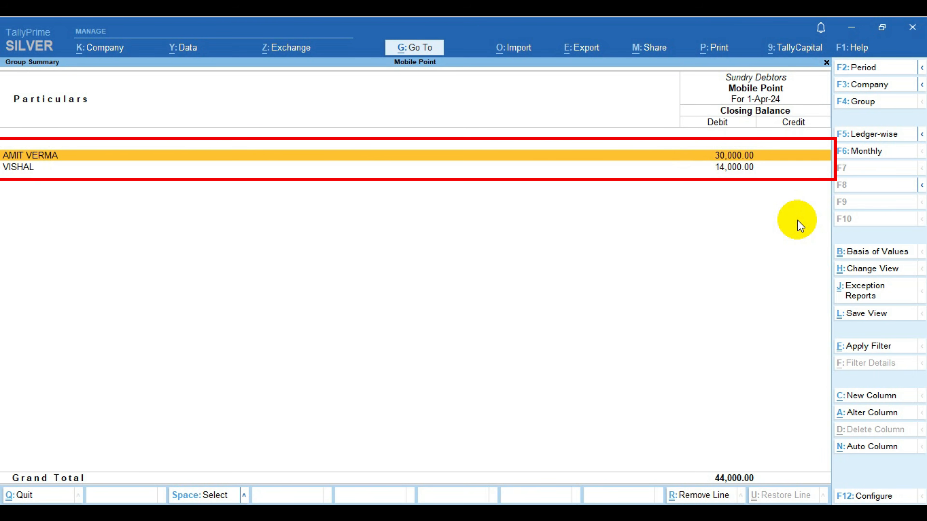
key(Return)
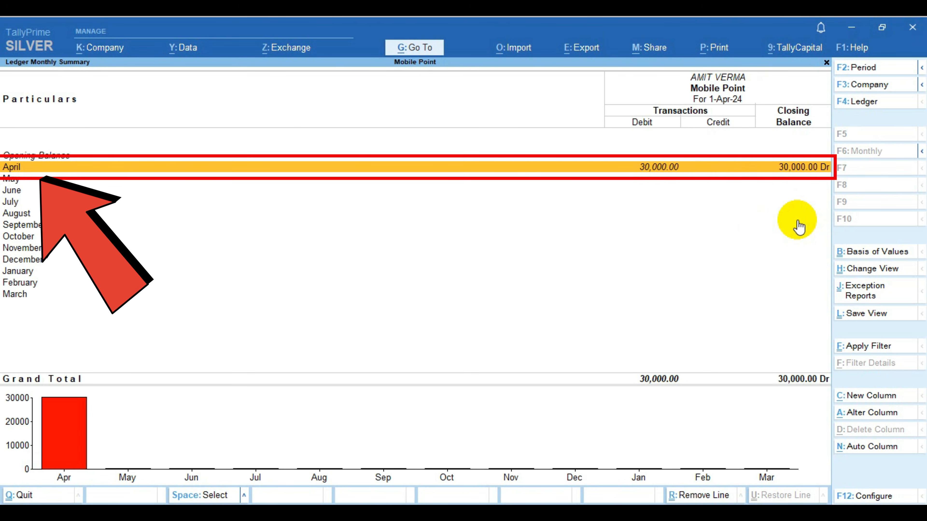
key(Return)
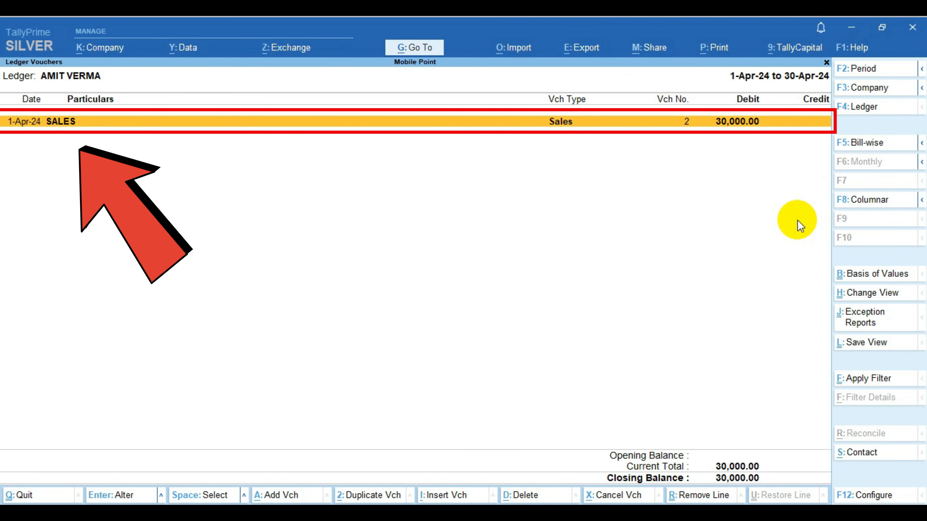
key(Return)
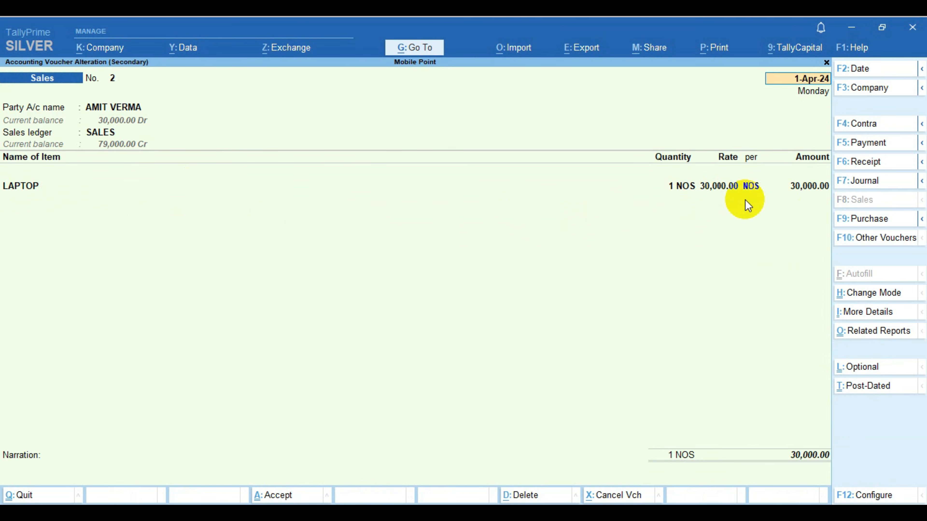
Step: Close the sales voucher and the Balance Sheet views to return to the Gateway of Tally
key(Escape)
key(Escape)
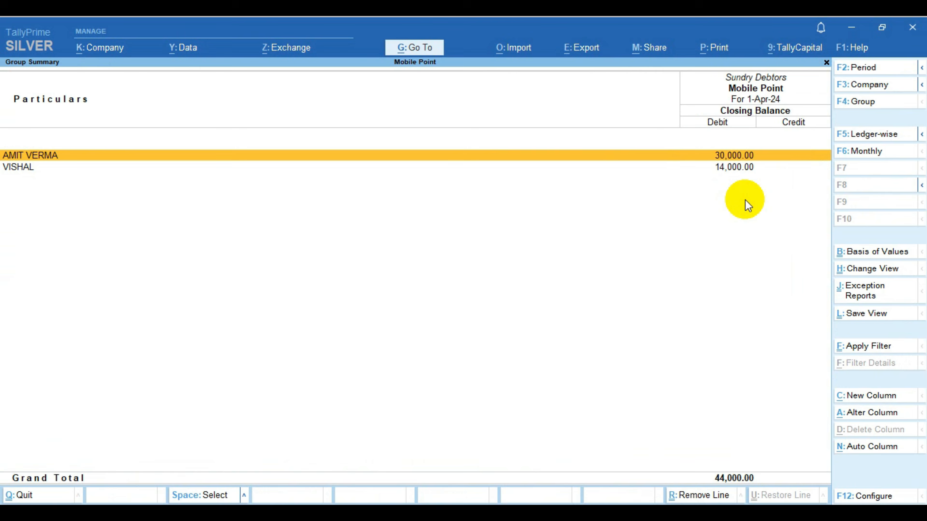
key(Escape)
key(Escape)
key(Escape)
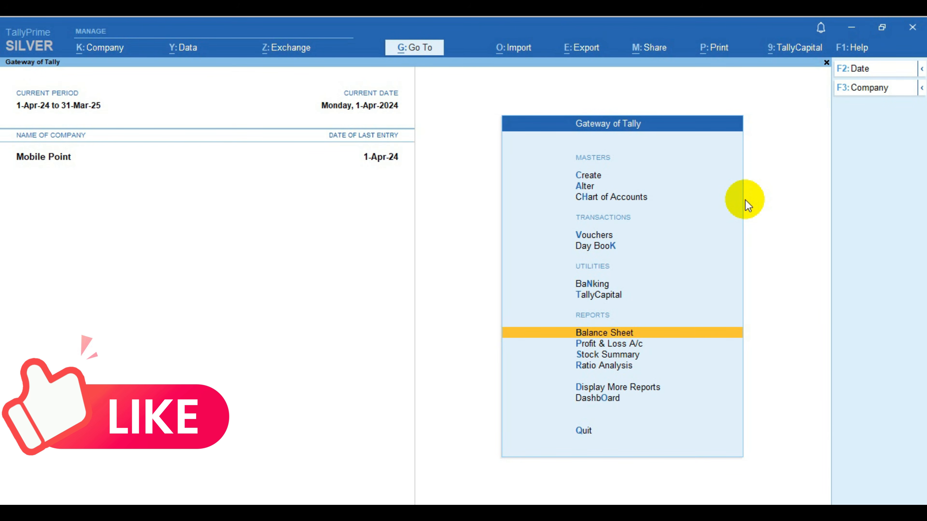
Step: Open the Trial Balance from the additional accounting reports
key(Down)
key(Down)
key(Down)
key(Down)
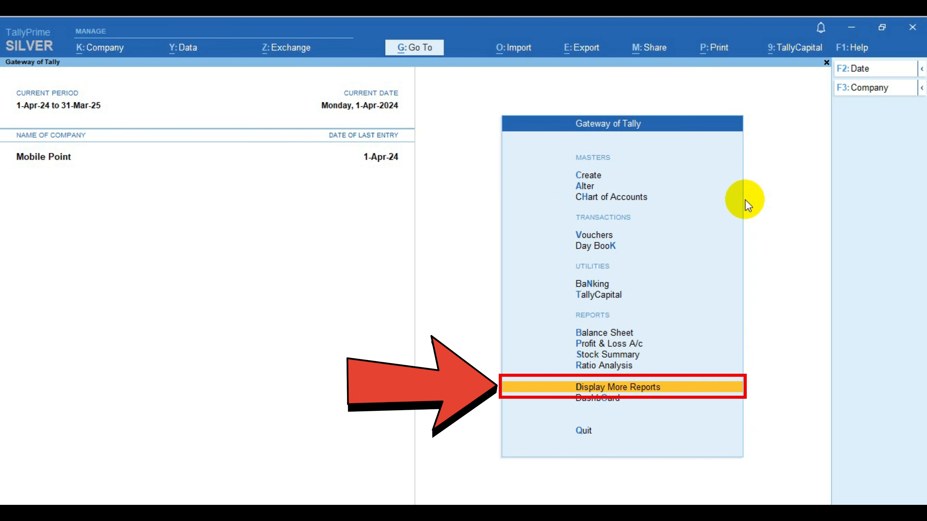
key(Return)
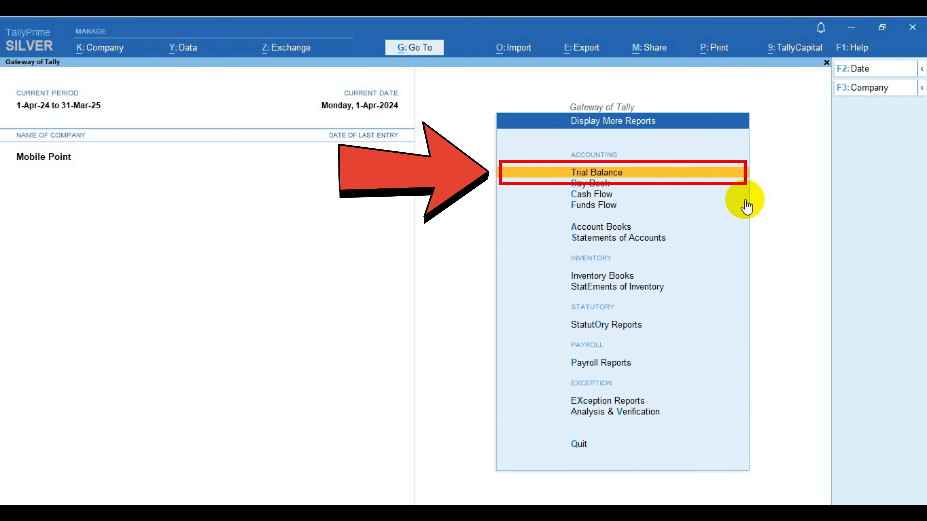
key(Return)
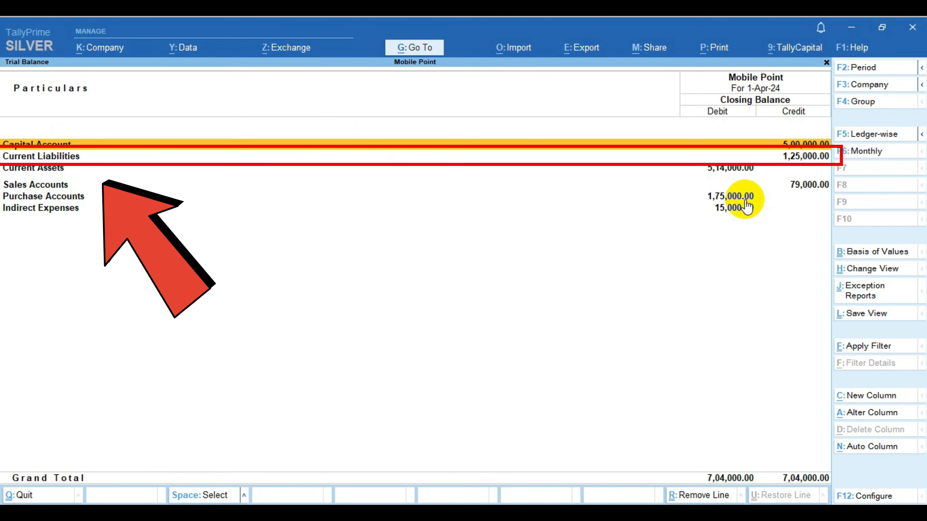
Step: Review the Sundry Creditors ledgers under Current Liabilities, and return to the Trial Balance
key(Down)
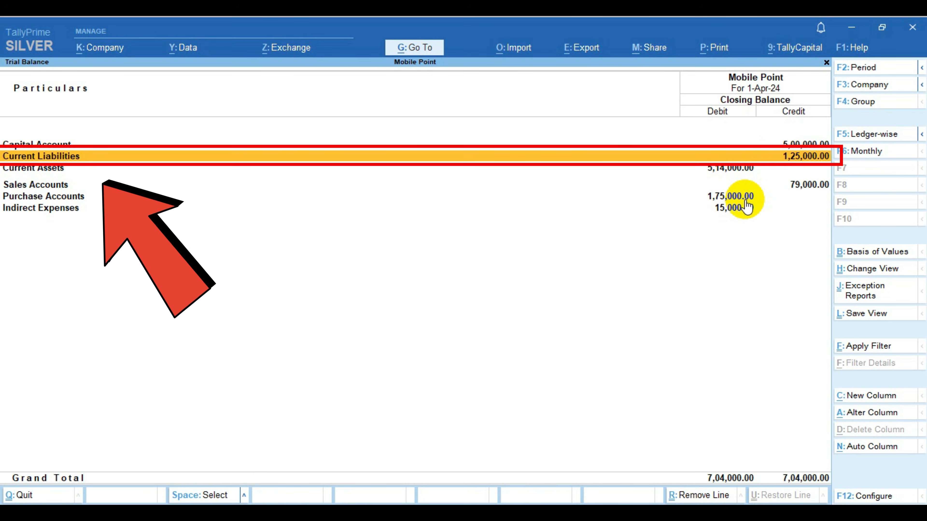
key(Return)
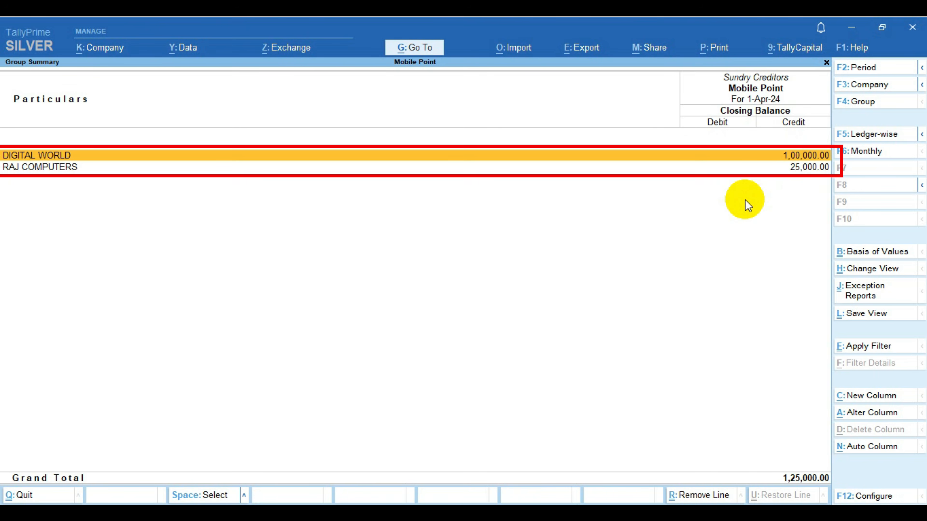
key(Down)
key(Up)
key(Down)
key(Up)
key(Escape)
key(Escape)
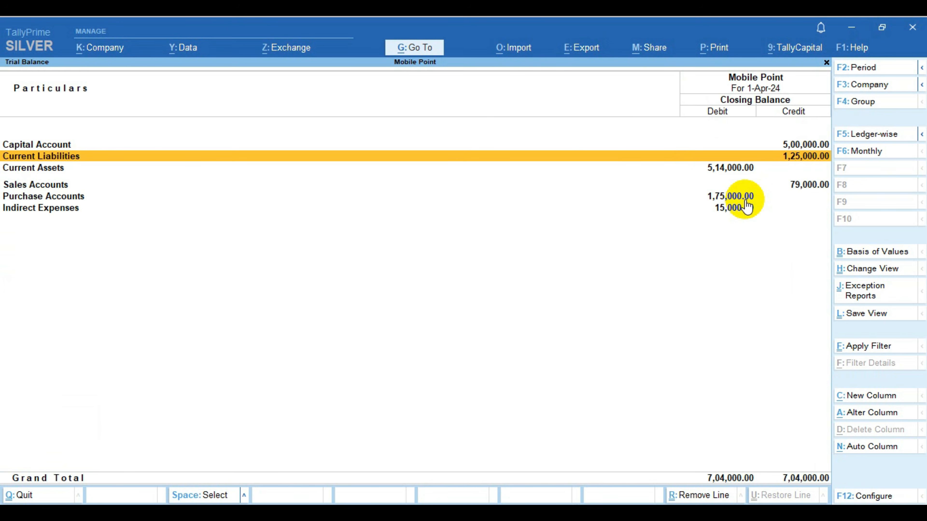
Step: Review the Sundry Debtors ledgers under Current Assets, and exit the Trial Balance to the list of additional reports
key(Down)
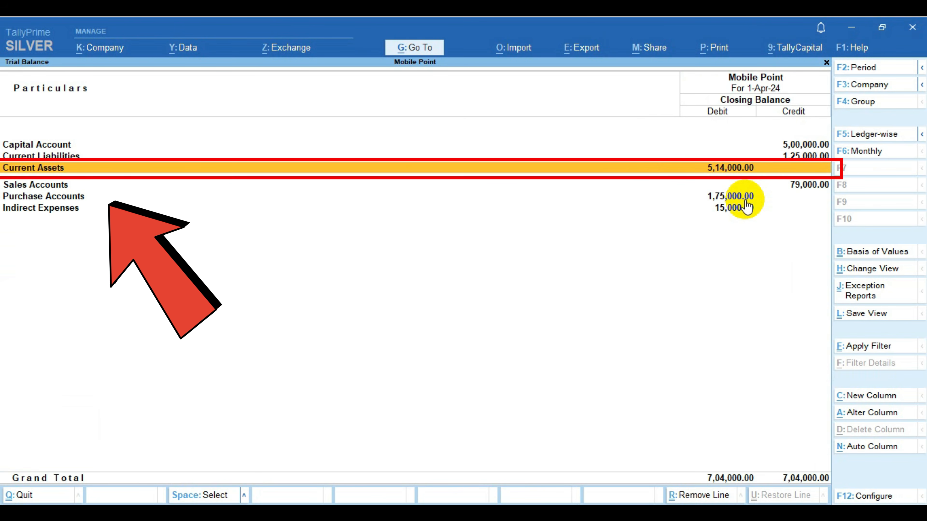
key(Return)
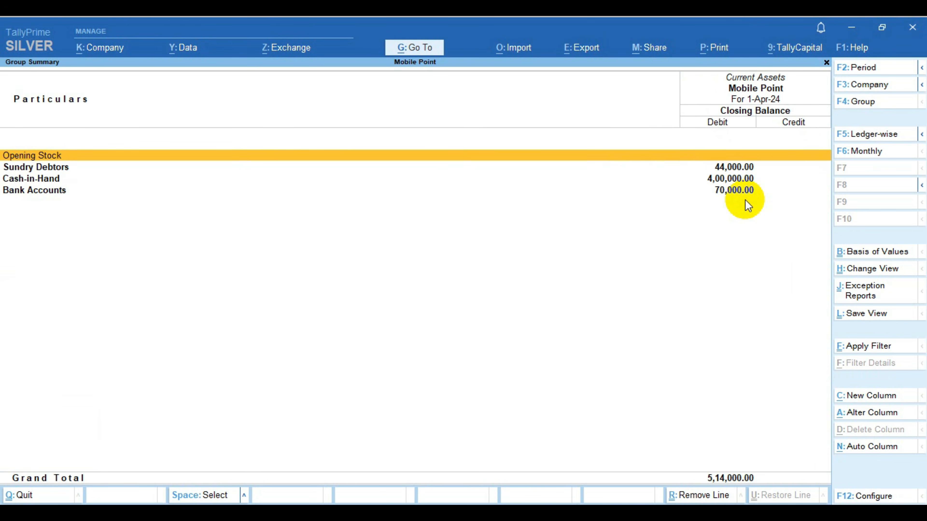
key(Down)
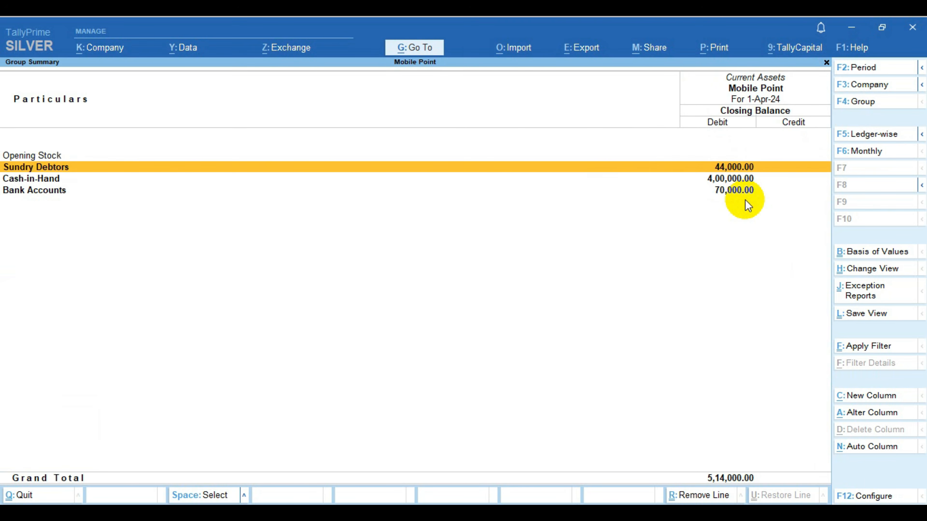
key(Return)
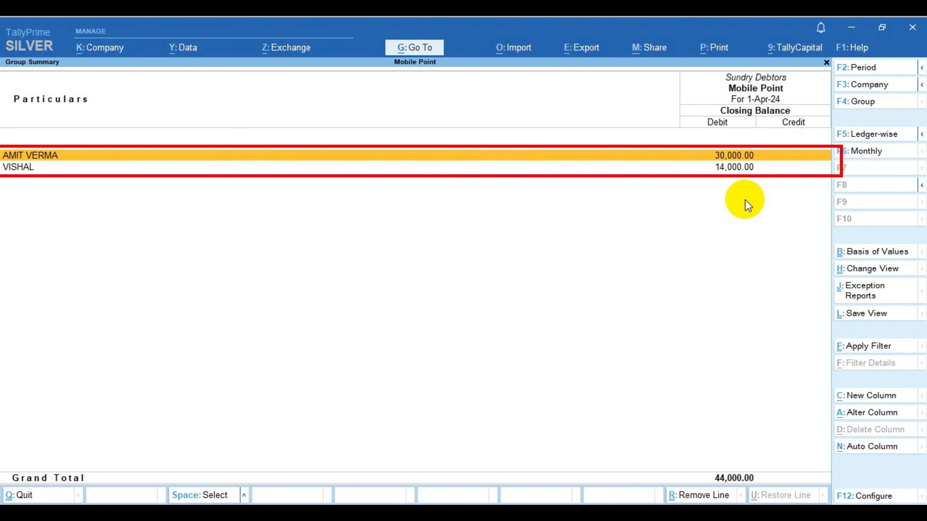
key(Down)
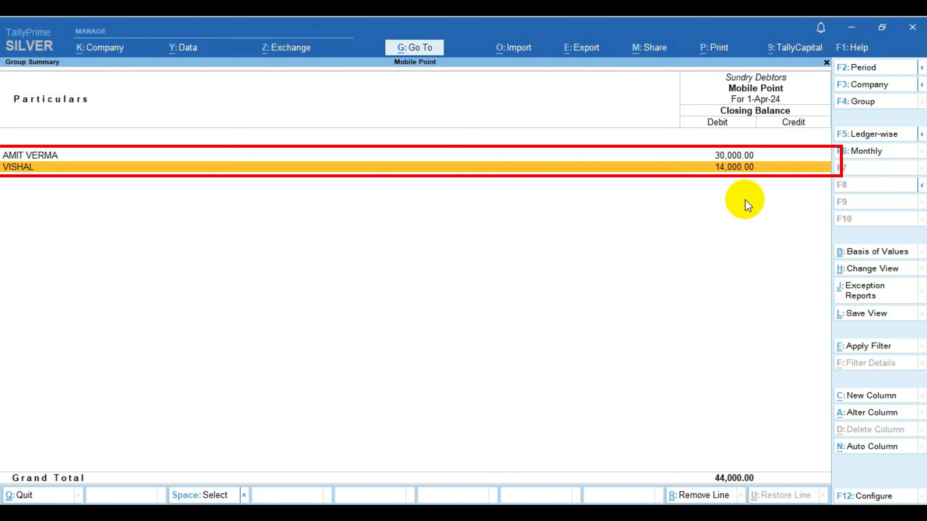
key(Escape)
key(Escape)
key(Escape)
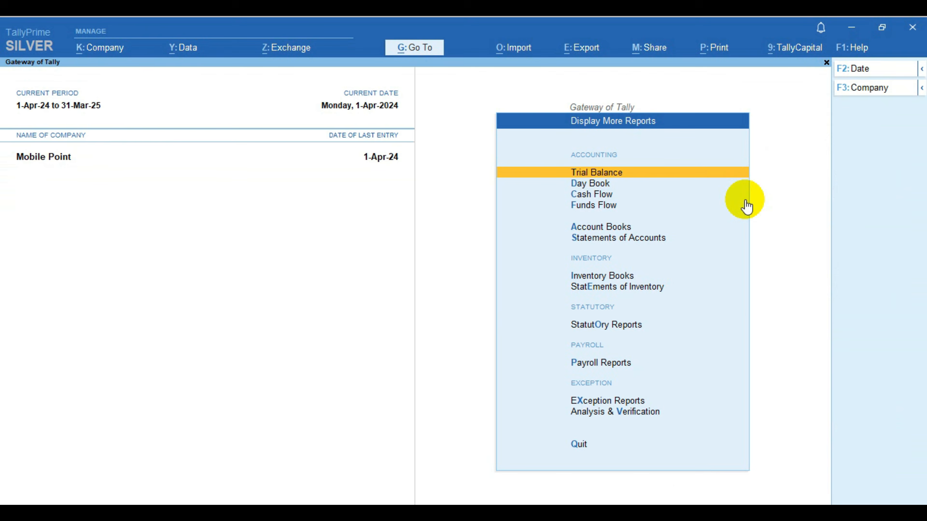
Step: Open the Group Summary report from the Account Books
key(Down)
key(Down)
key(Down)
key(Down)
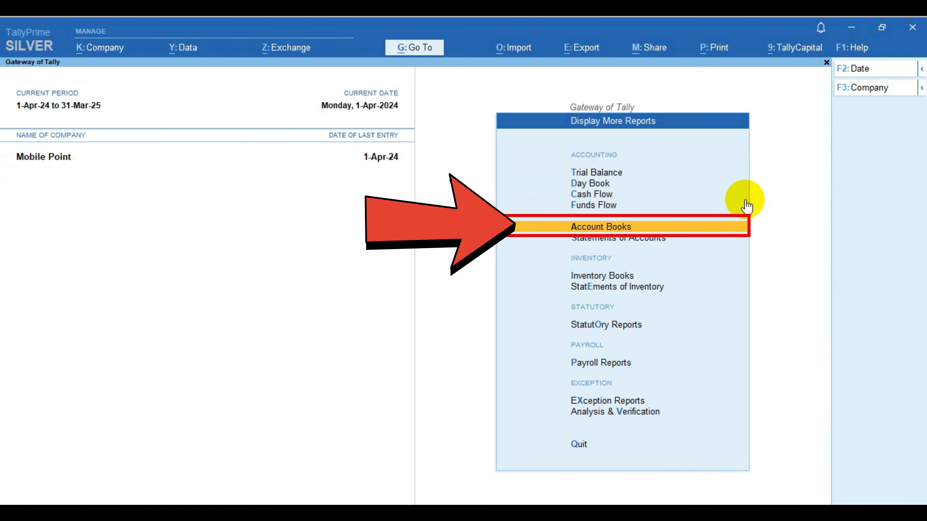
key(Return)
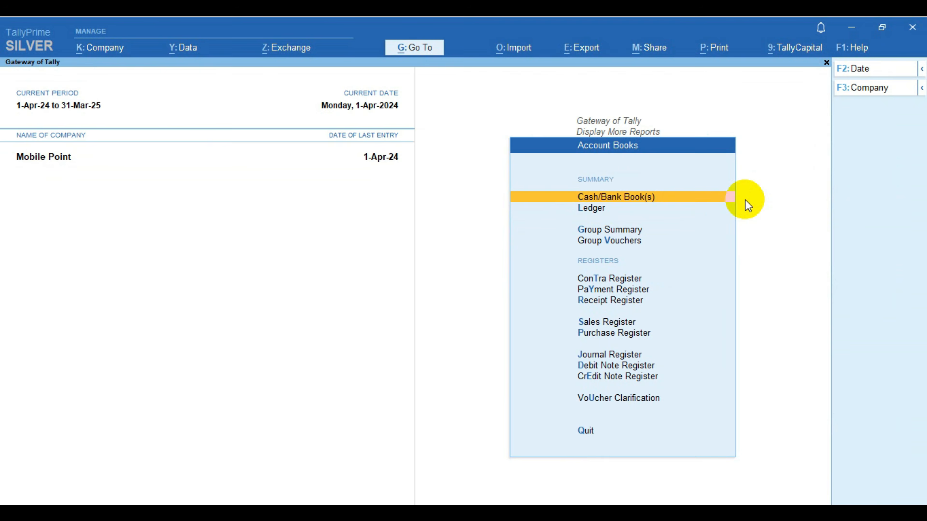
key(Down)
key(Down)
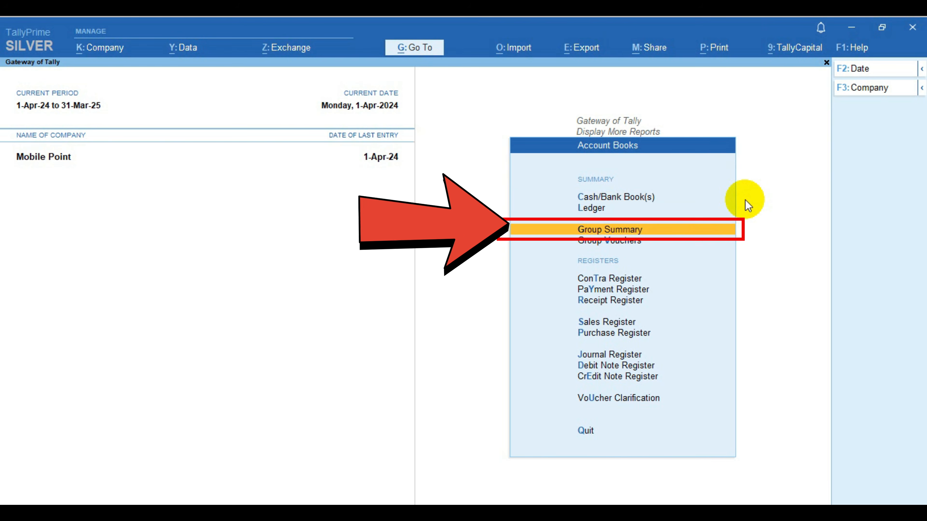
key(Return)
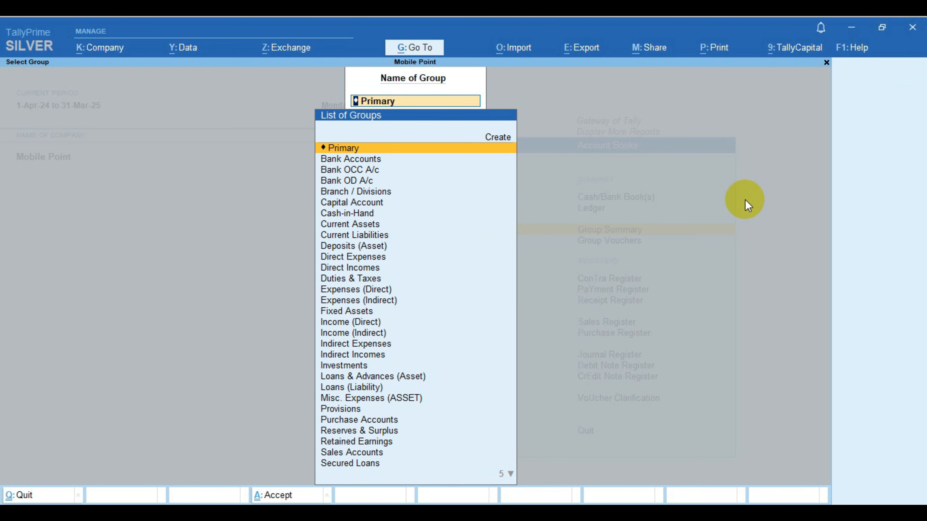
Step: Display the group summary for the Sundry Creditors group
key(Down)
key(Down)
key(Down)
key(Down)
key(Down)
key(Down)
key(Down)
key(Down)
key(Down)
key(Down)
key(Down)
key(Down)
key(Down)
key(Down)
key(Down)
key(Down)
key(Down)
key(Down)
key(Down)
key(Down)
key(Down)
key(Down)
key(Down)
key(Down)
key(Down)
key(Down)
key(Down)
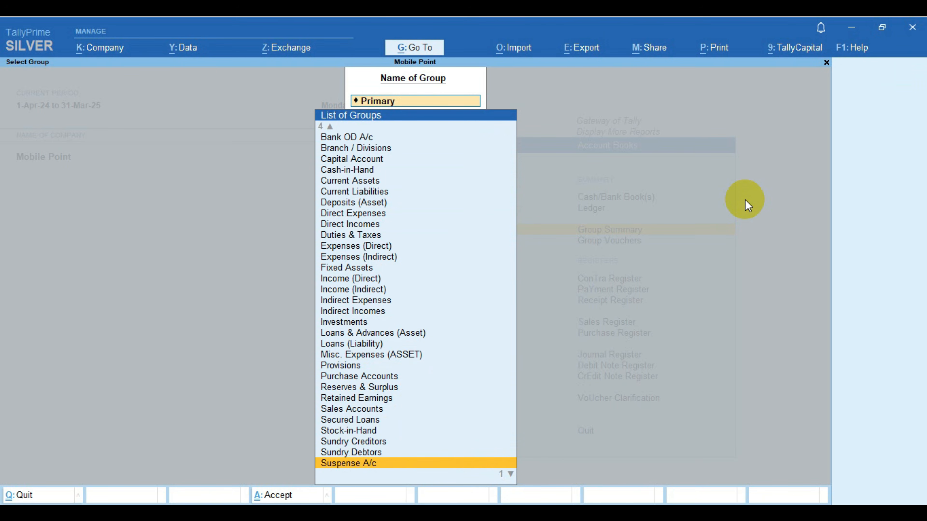
key(Up)
key(Up)
key(Up)
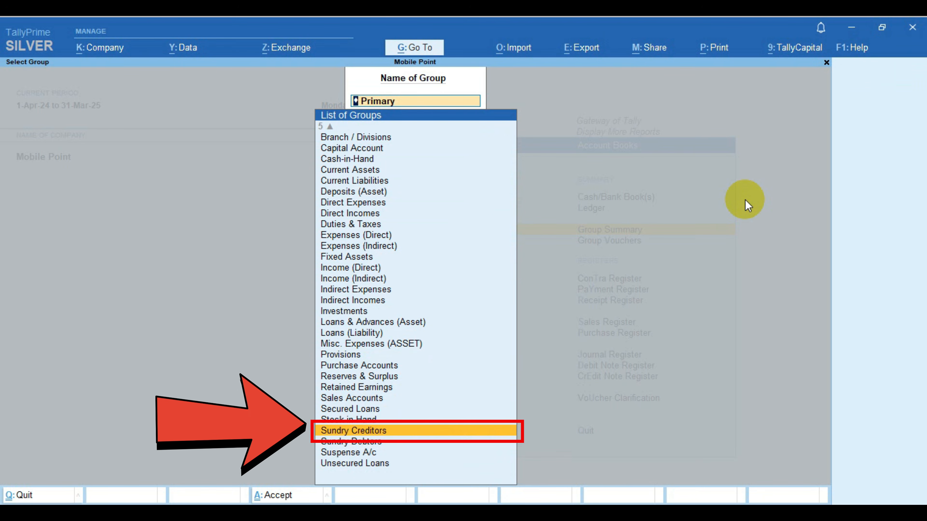
key(Return)
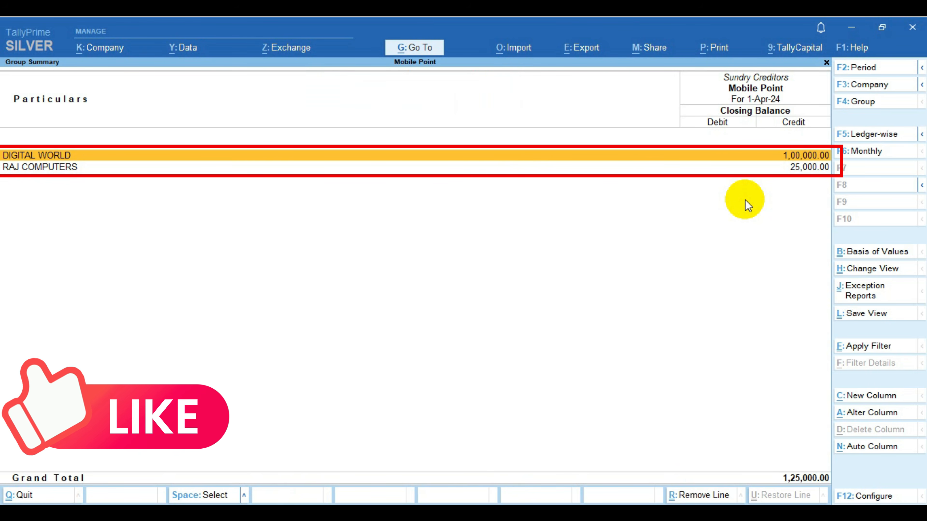
Step: Switch the group summary to Sundry Debtors, review it, and return to the list of additional reports
key(F4)
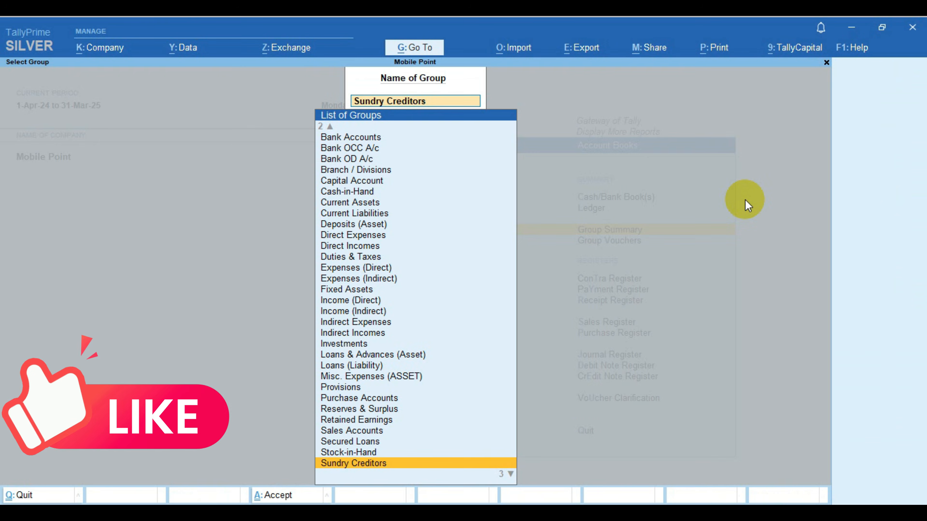
key(Down)
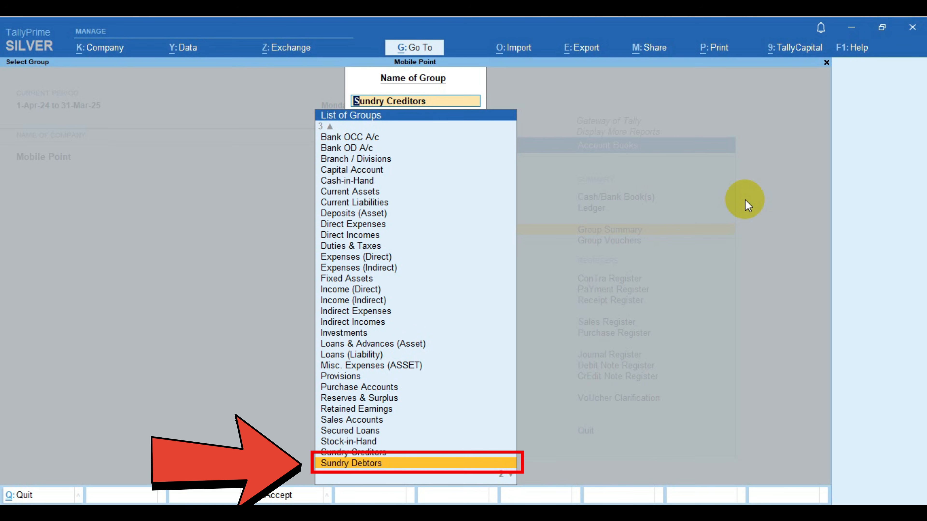
key(Return)
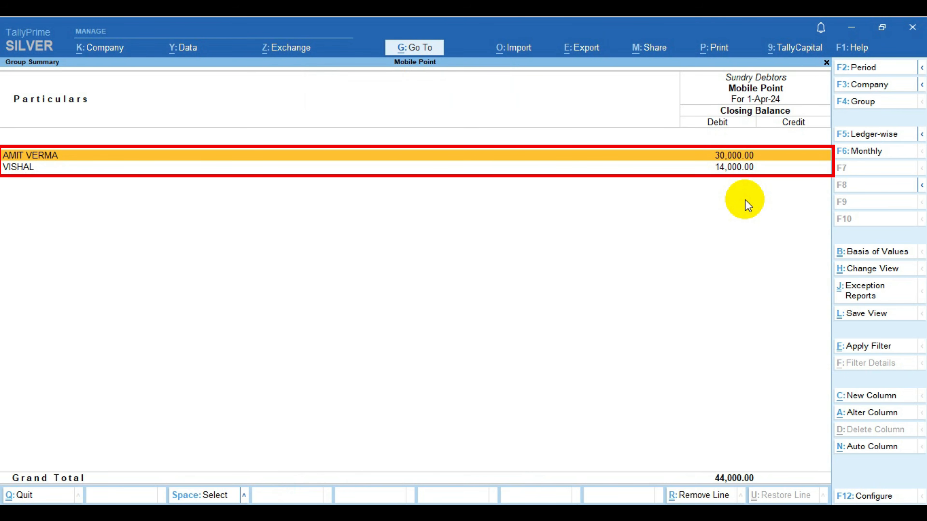
key(Escape)
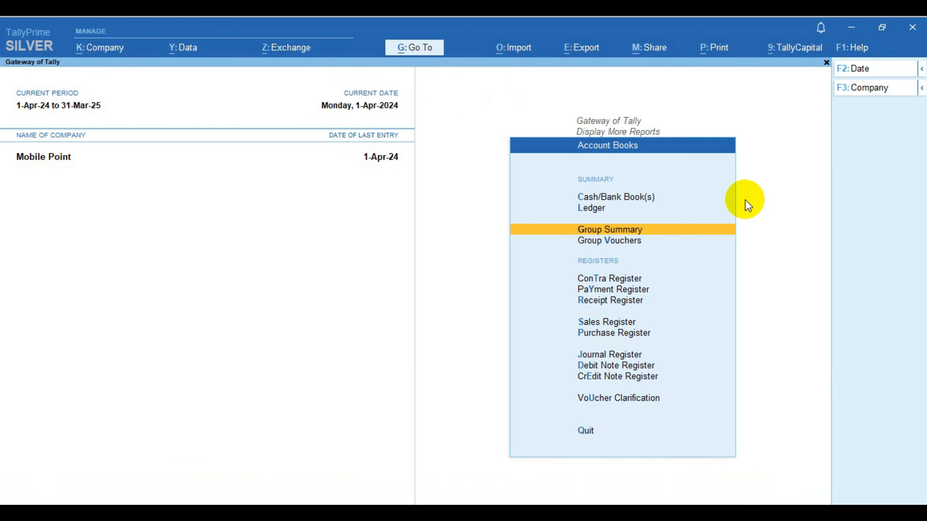
key(Escape)
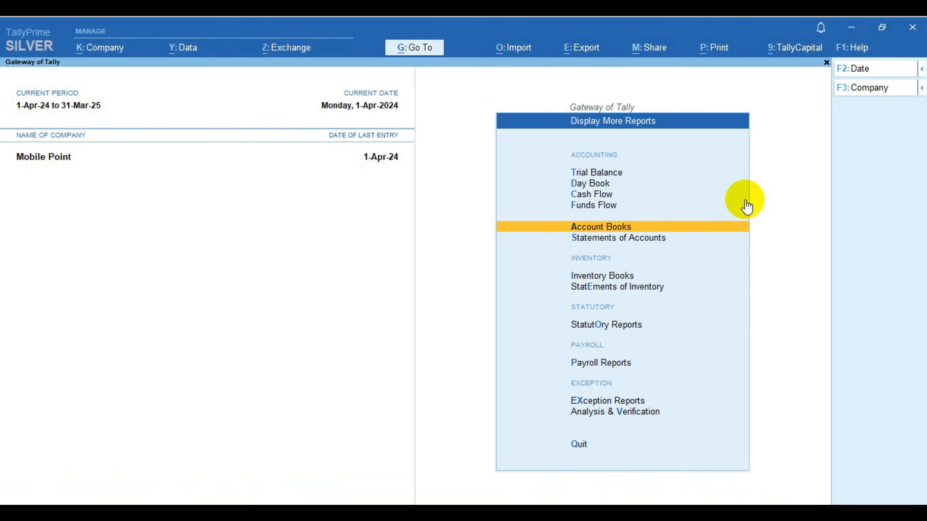
Step: Review the pending Receivables bills under Outstandings in the Statements of Accounts, and return to the Outstandings list
key(Down)
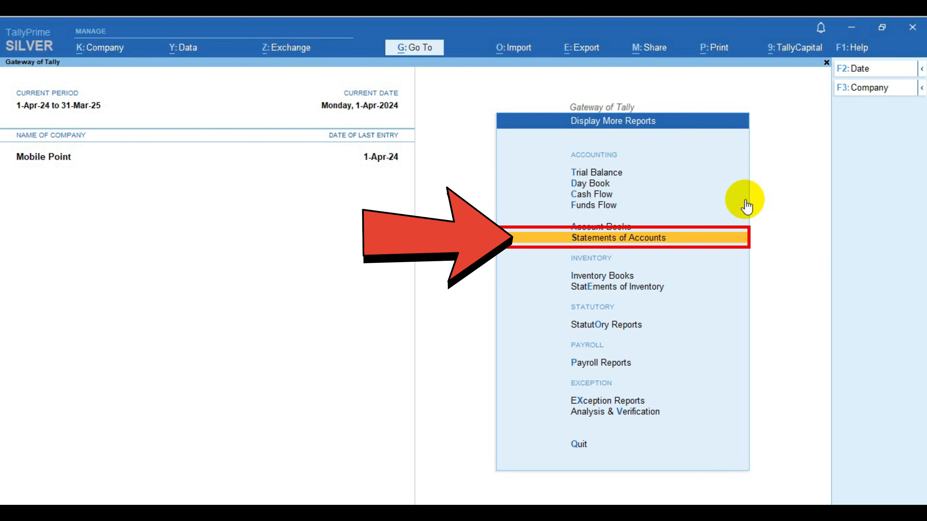
key(Return)
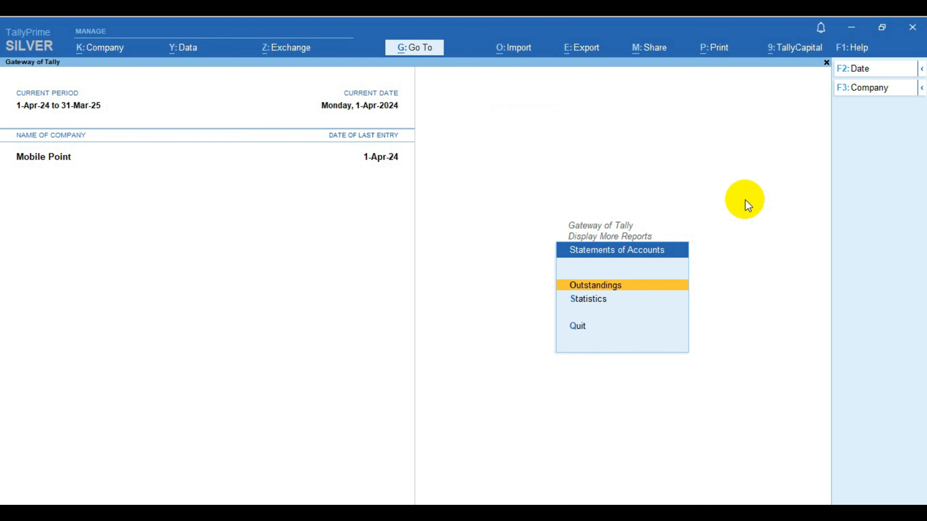
key(Return)
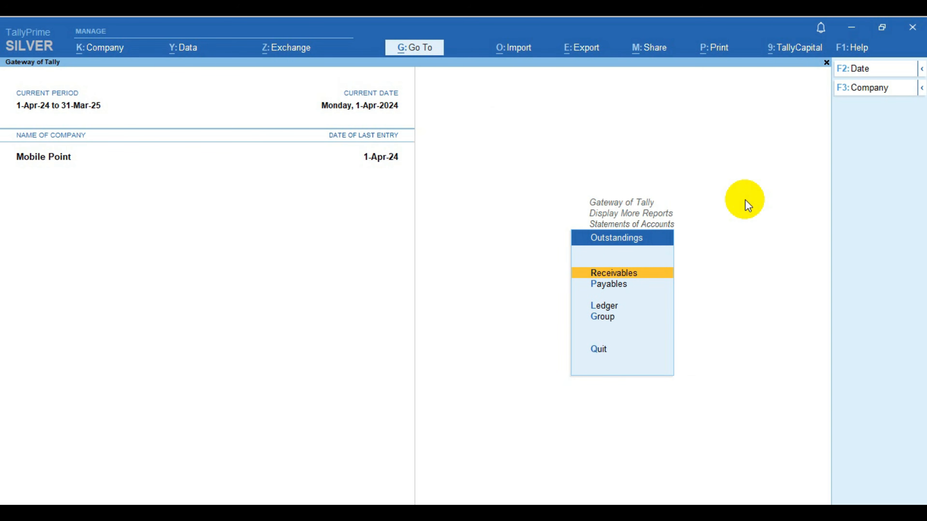
key(Return)
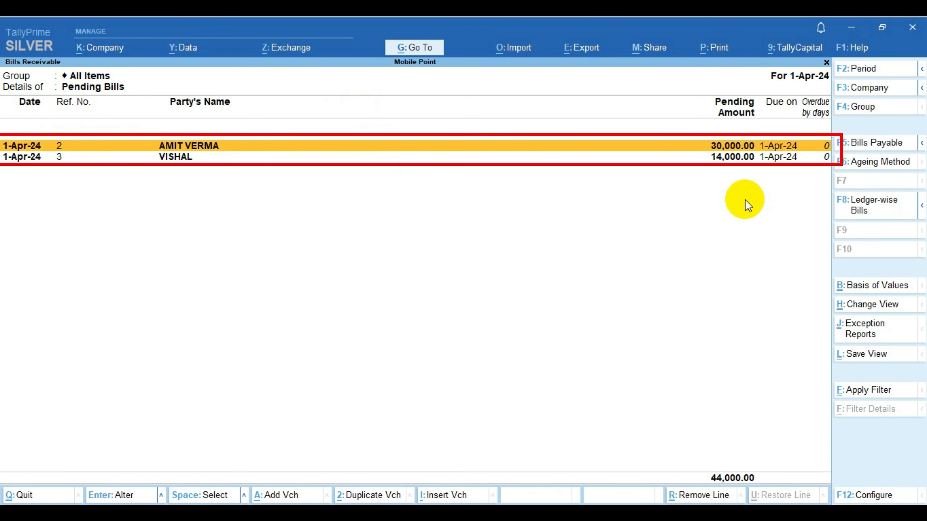
key(Down)
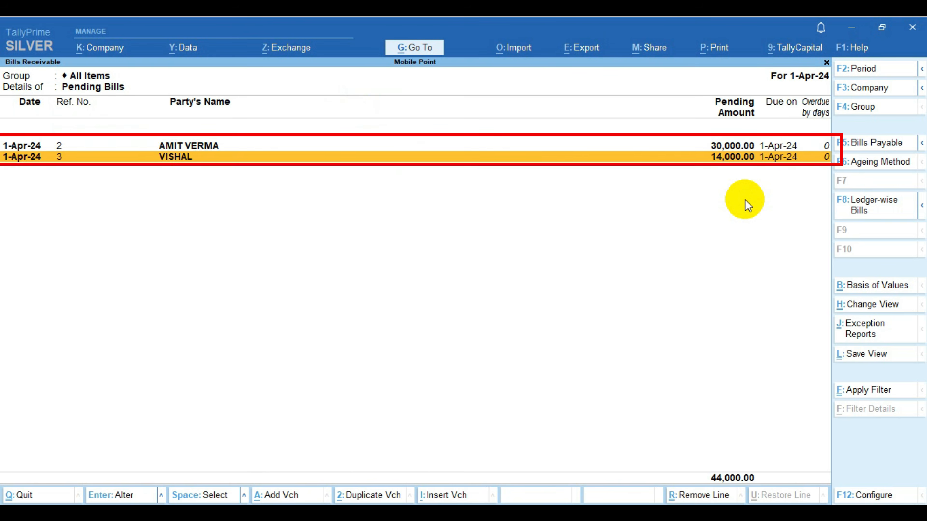
key(Up)
key(Escape)
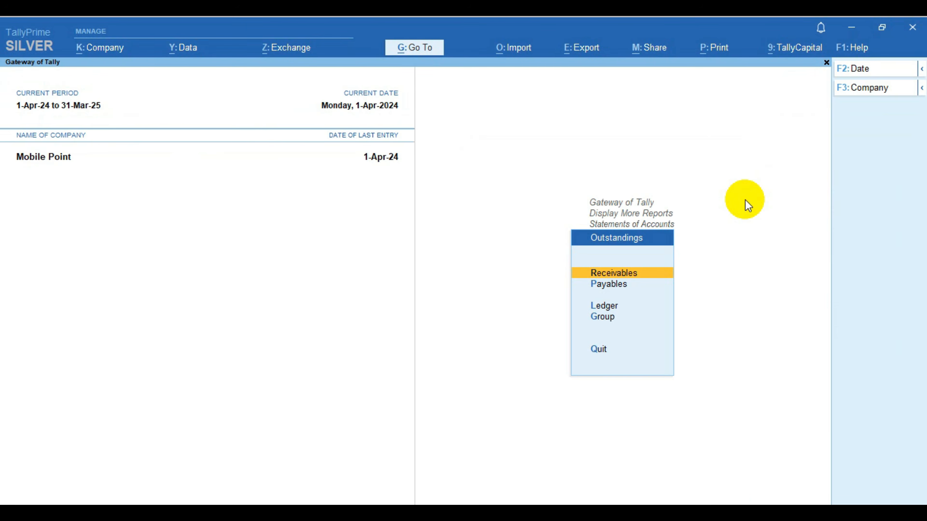
Step: Review the pending Payables bills under Outstandings, and go back to the list of additional reports
key(Down)
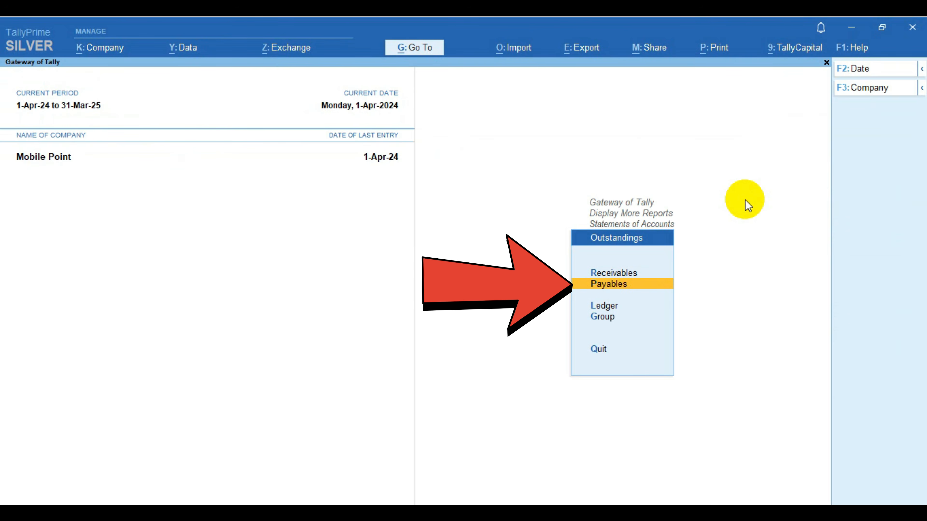
key(Return)
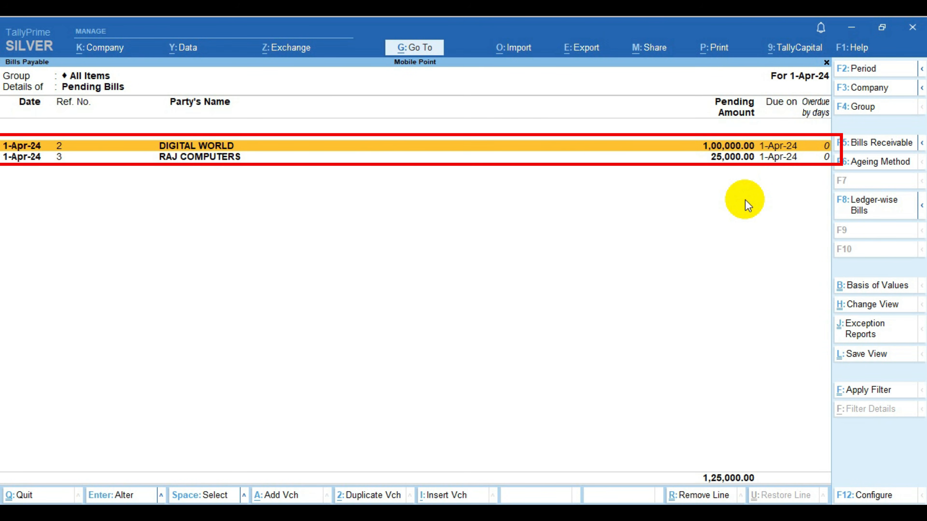
key(Down)
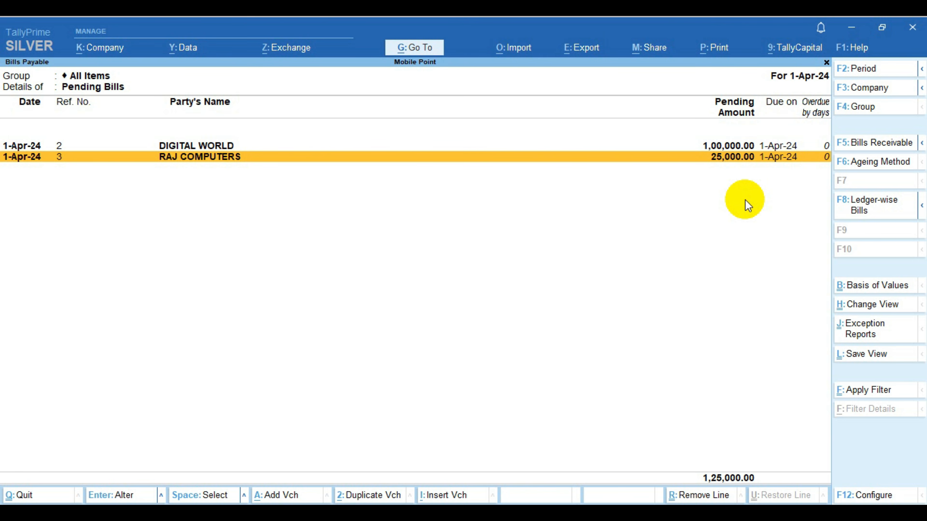
key(Escape)
key(Escape)
key(Escape)
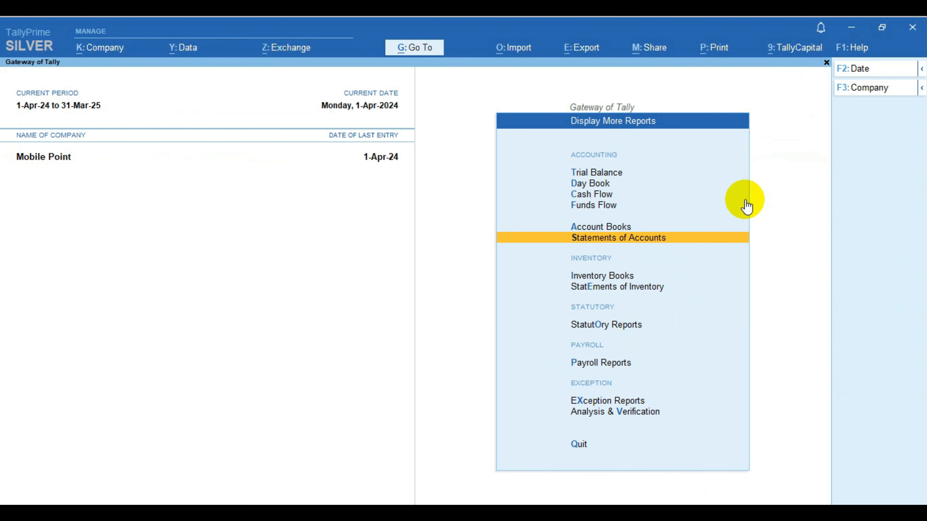
Step: Return to the Gateway of Tally and start a new payment voucher
key(Escape)
key(Up)
key(Up)
key(Up)
key(Up)
key(Up)
key(Up)
key(Up)
key(Up)
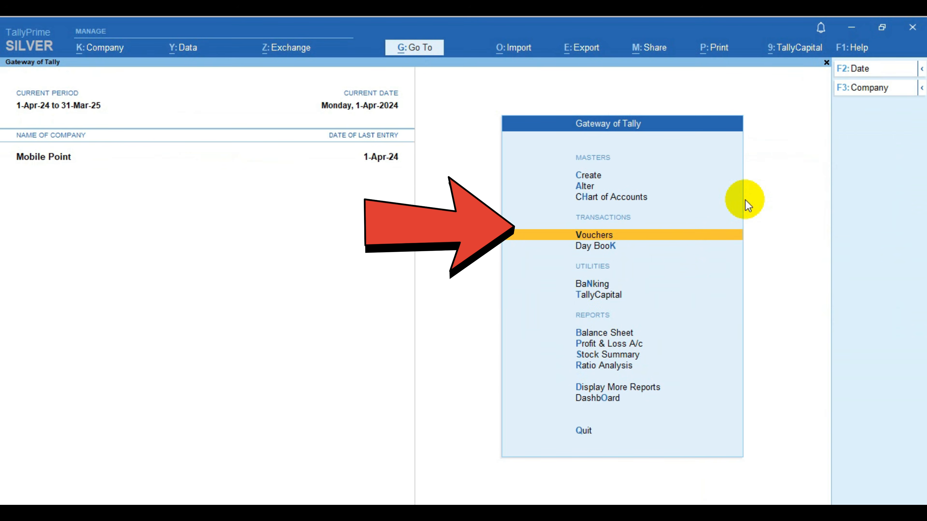
key(Return)
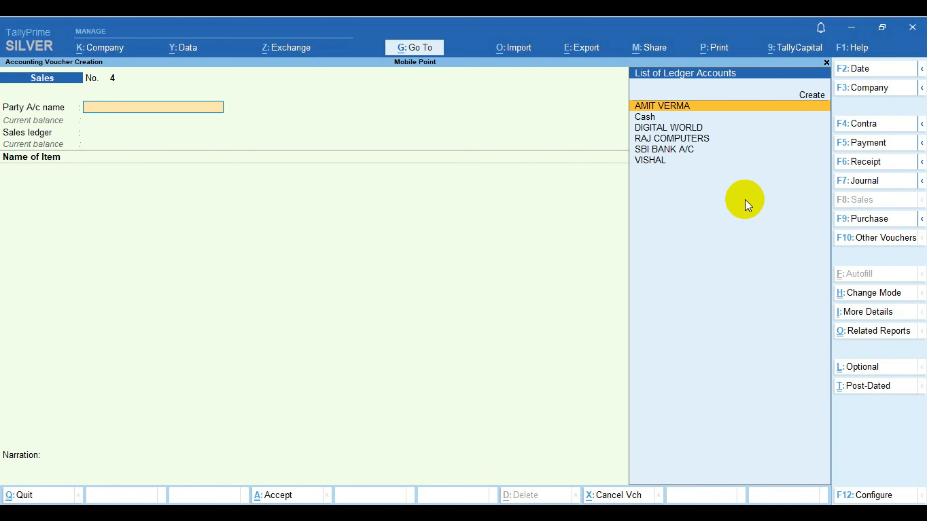
click(867, 144)
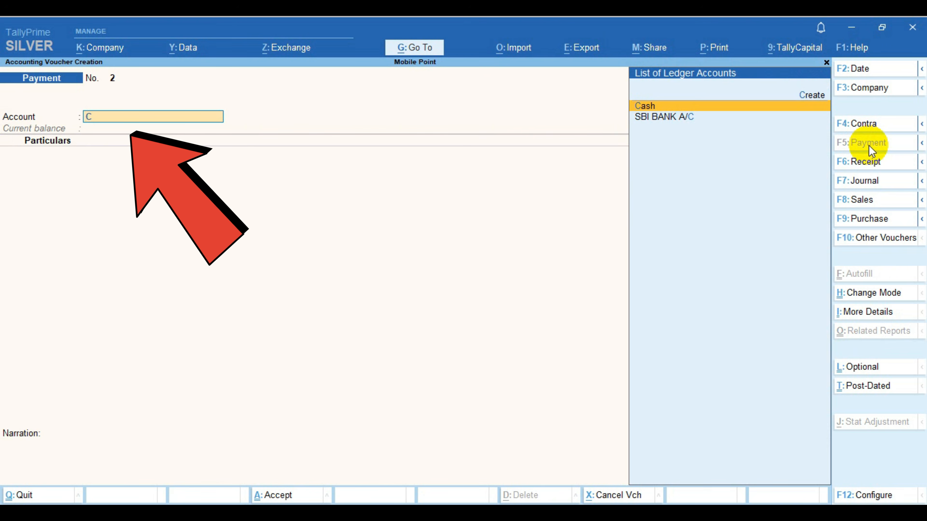
Step: Enter a payment of 25,000 from the Cash account to the RAJ COMPUTERS ledger
key(Return)
text(R)
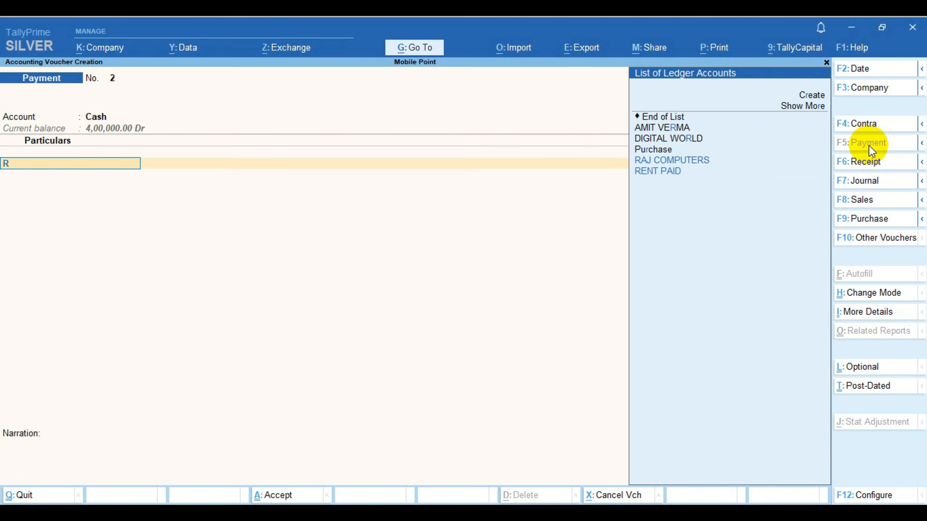
text(A)
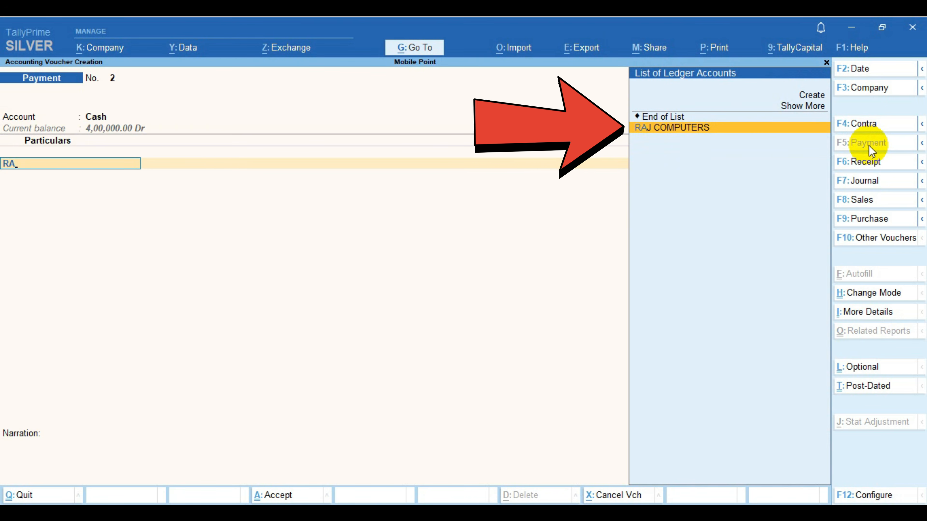
key(Return)
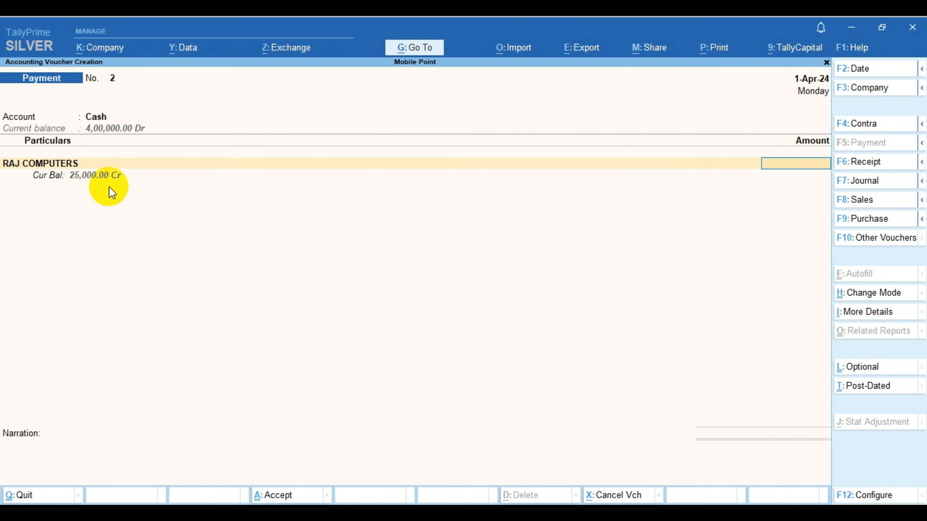
text(25)
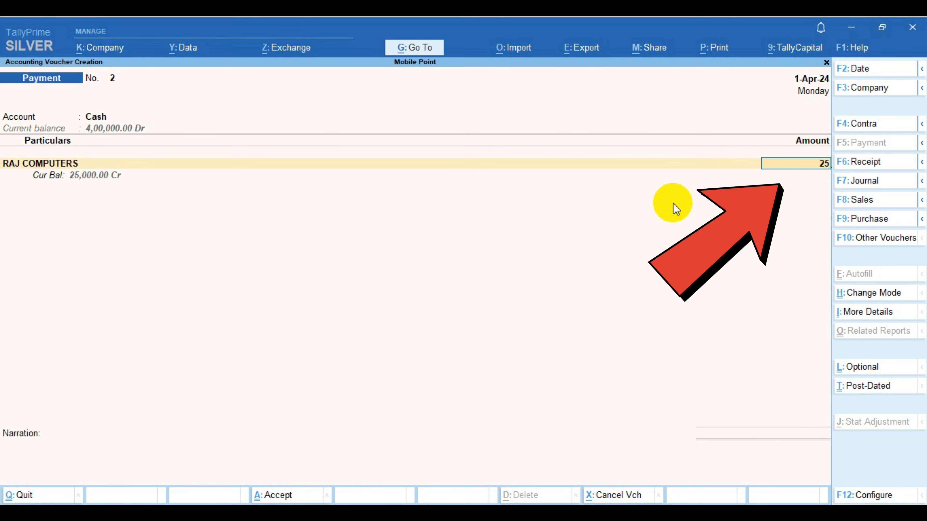
text(,000)
key(Return)
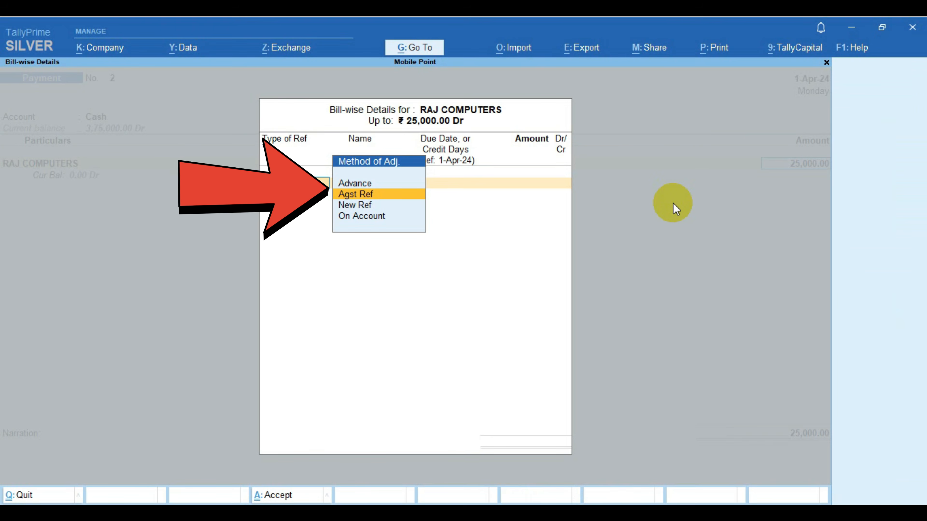
Step: Allocate the full 25,000 payment as Agst Ref to pending bill 3, leaving the narration blank
key(Return)
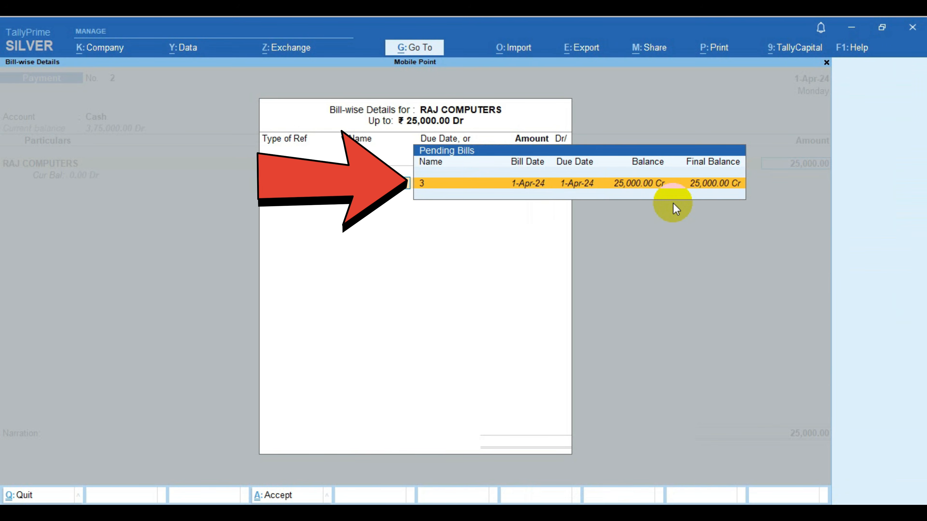
key(Return)
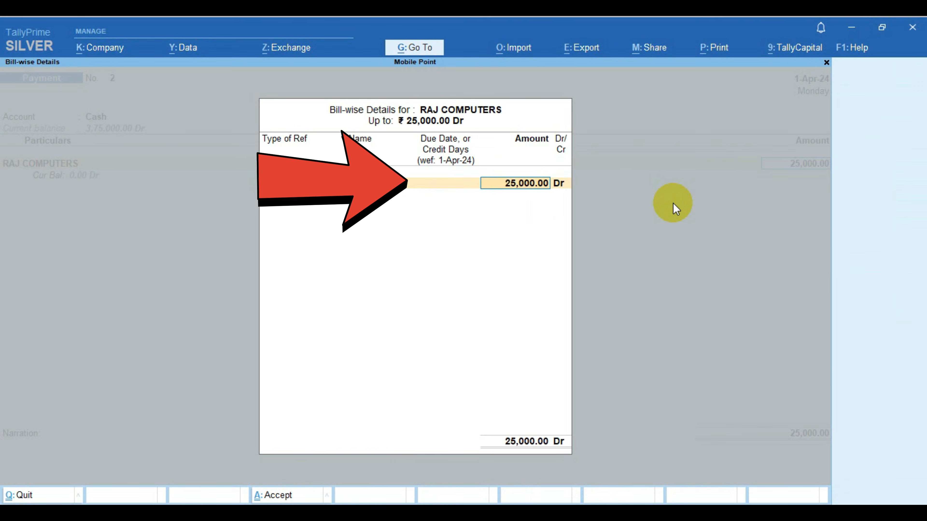
key(Return)
key(Return)
key(Return)
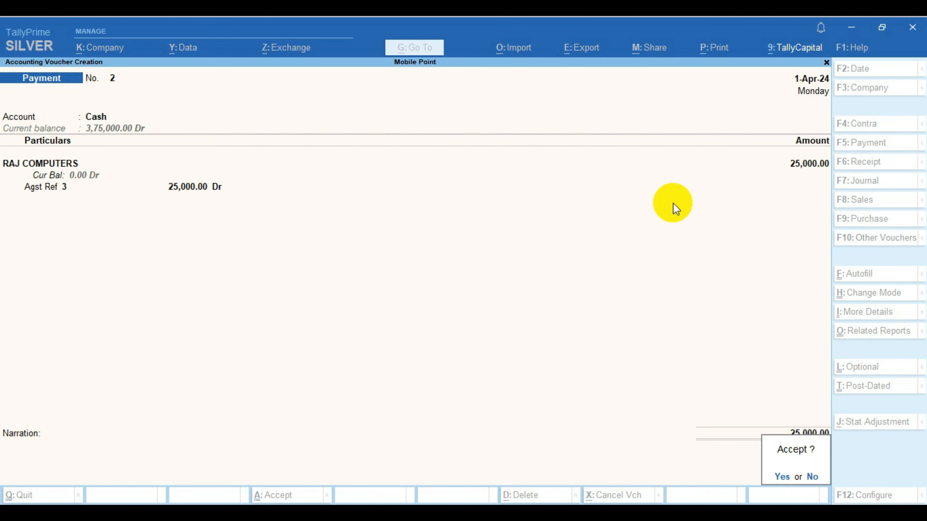
Step: Save the payment voucher and quit voucher creation to the Gateway of Tally
key(Return)
key(Escape)
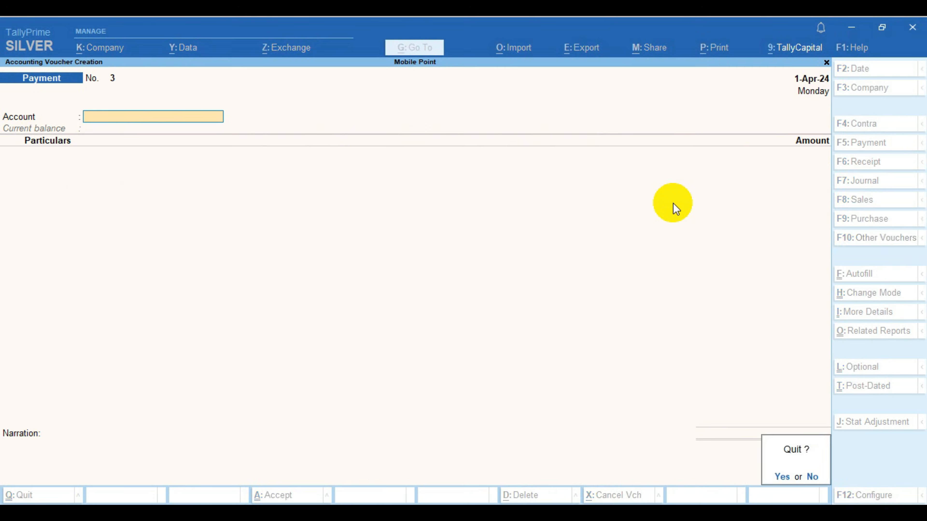
key(Return)
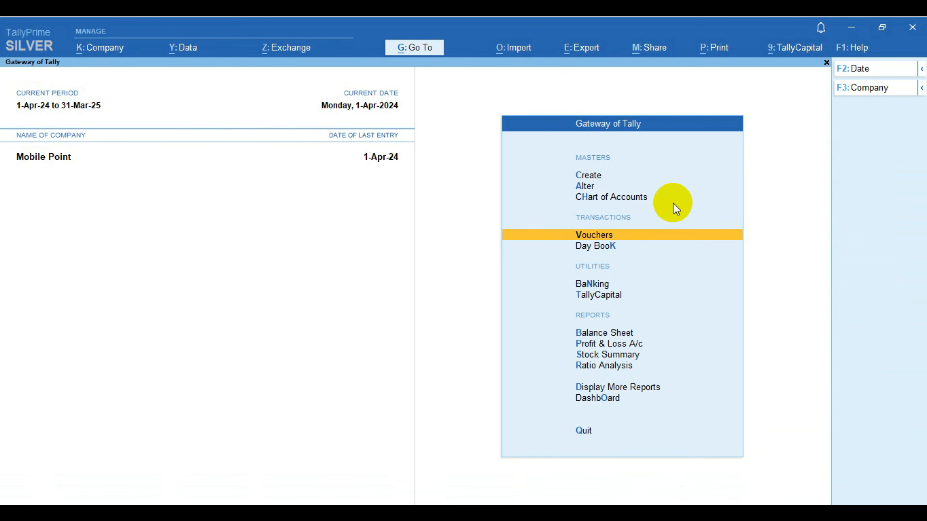
Step: Open the Balance Sheet and drill down through Current Liabilities to the Sundry Creditors group summary
key(Down)
key(Down)
key(Down)
key(Down)
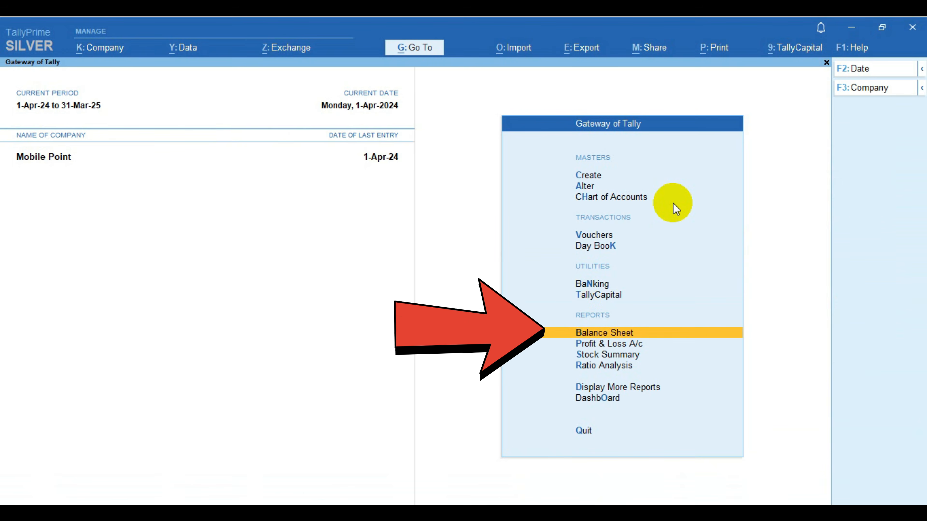
key(Return)
key(Down)
key(Down)
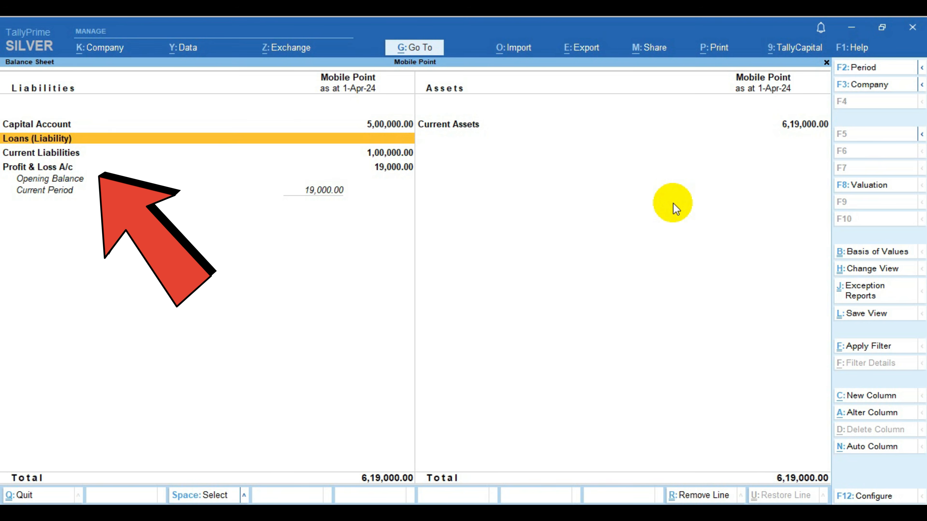
key(Return)
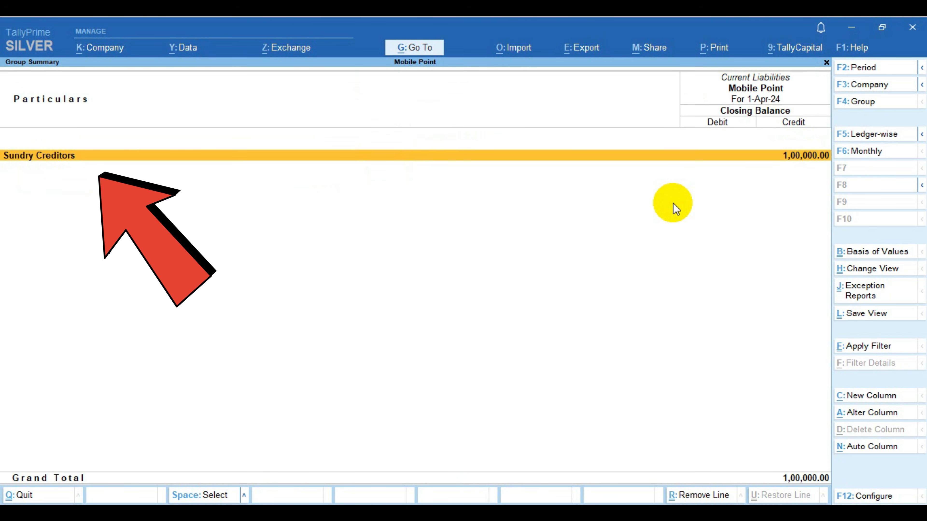
key(Return)
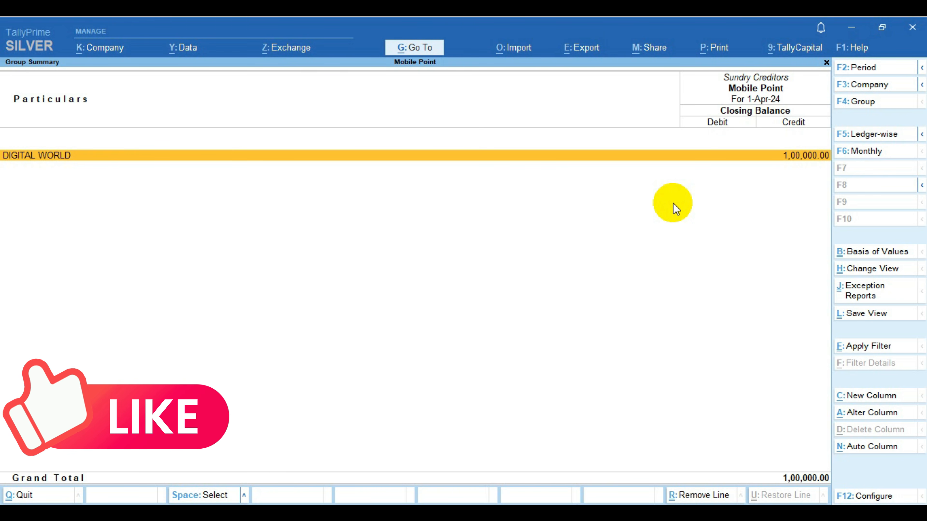
Step: Return to the Gateway of Tally and start a new receipt voucher
key(Escape)
key(Escape)
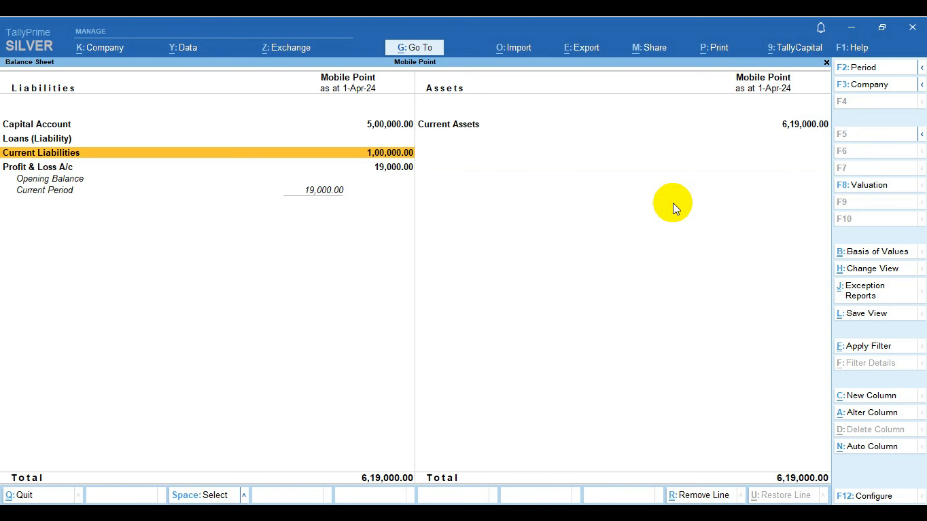
key(Escape)
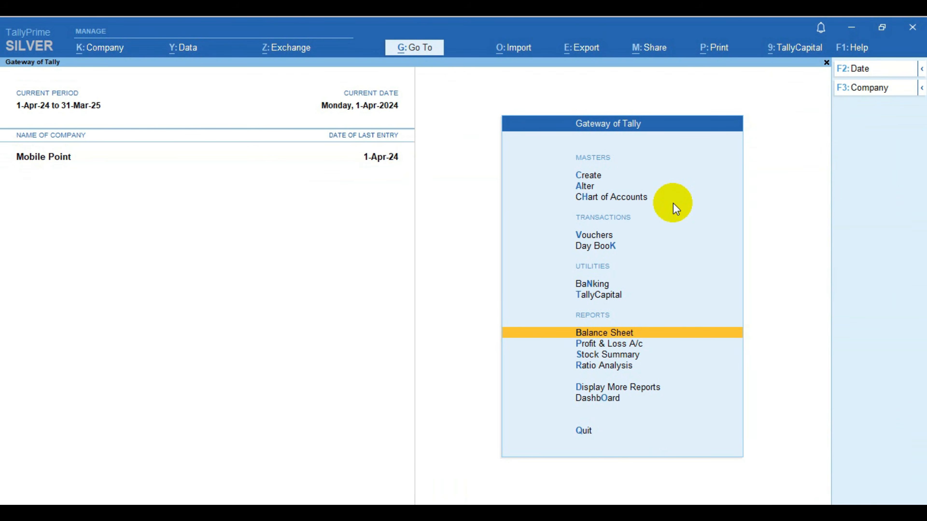
key(Up)
key(Up)
key(Up)
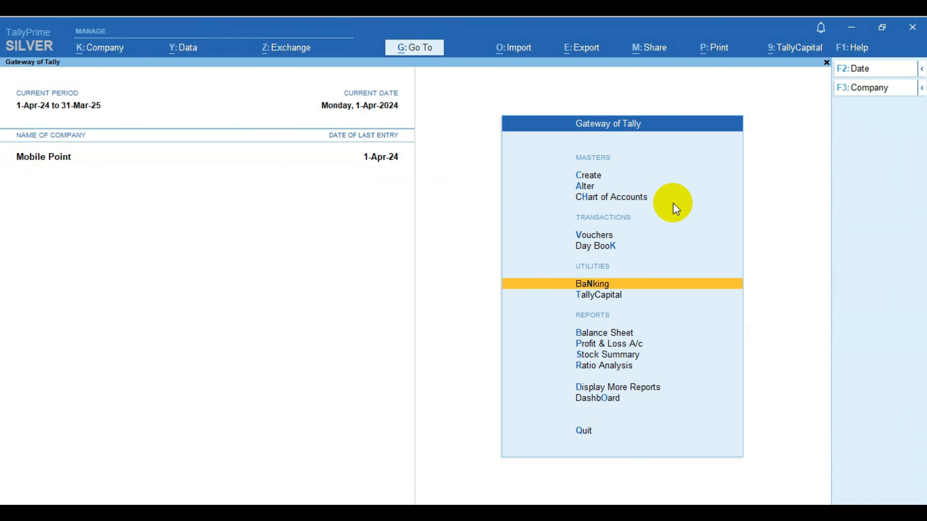
key(Up)
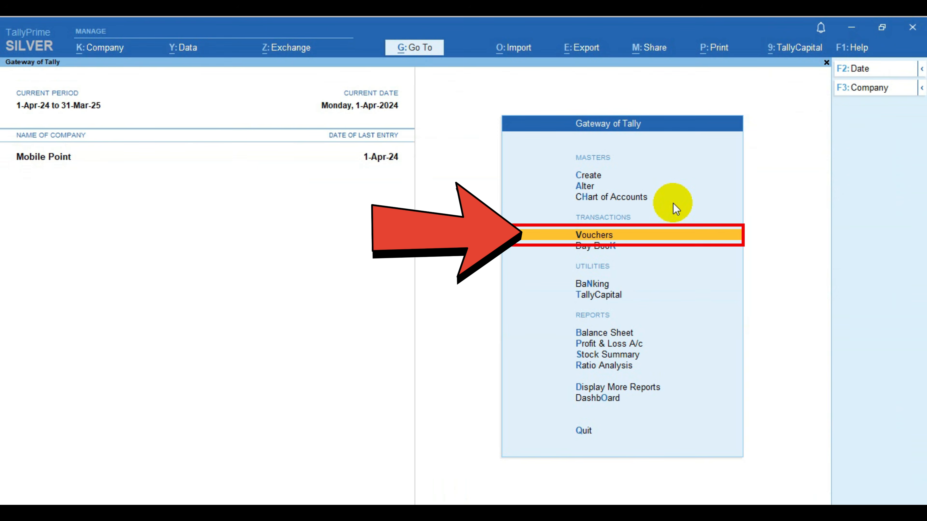
key(Return)
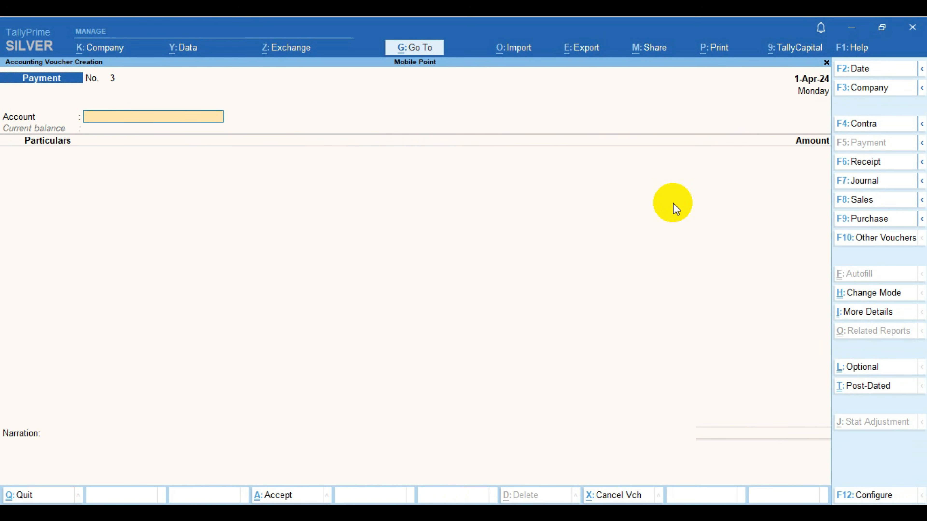
click(869, 164)
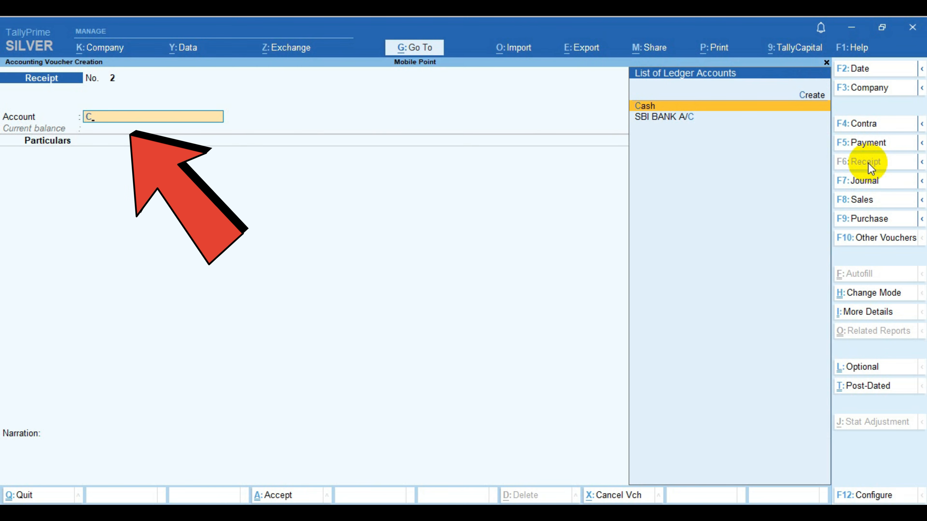
Step: Enter a receipt of 30,000 into the Cash account from the ledger of the debtor with the 30,000 Dr balance
key(Return)
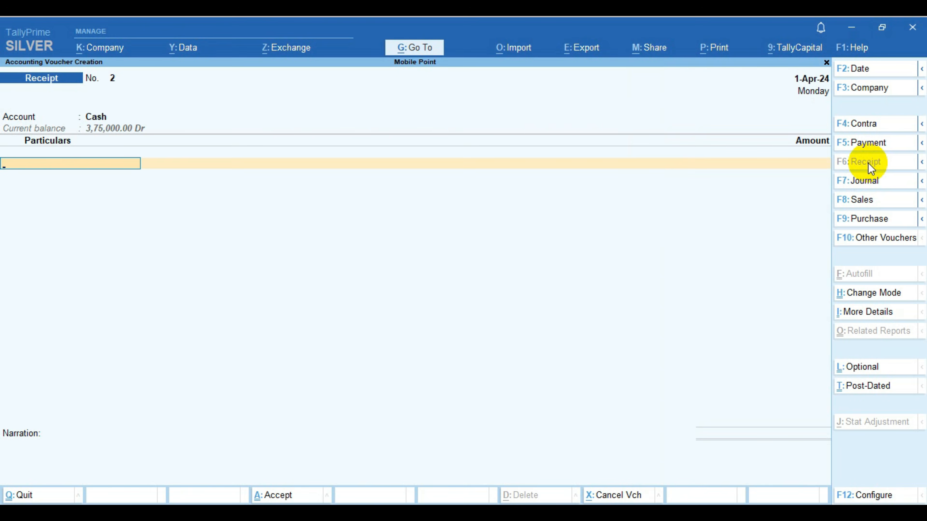
text(A)
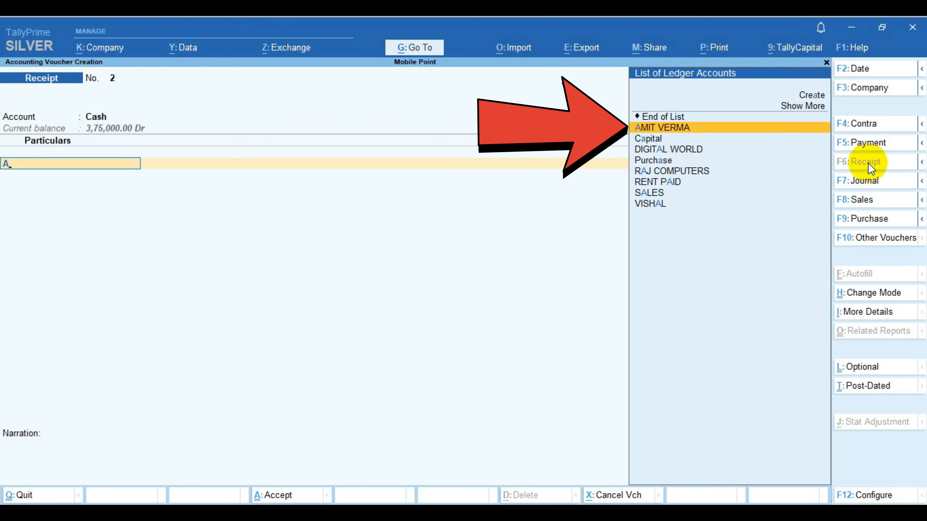
key(Return)
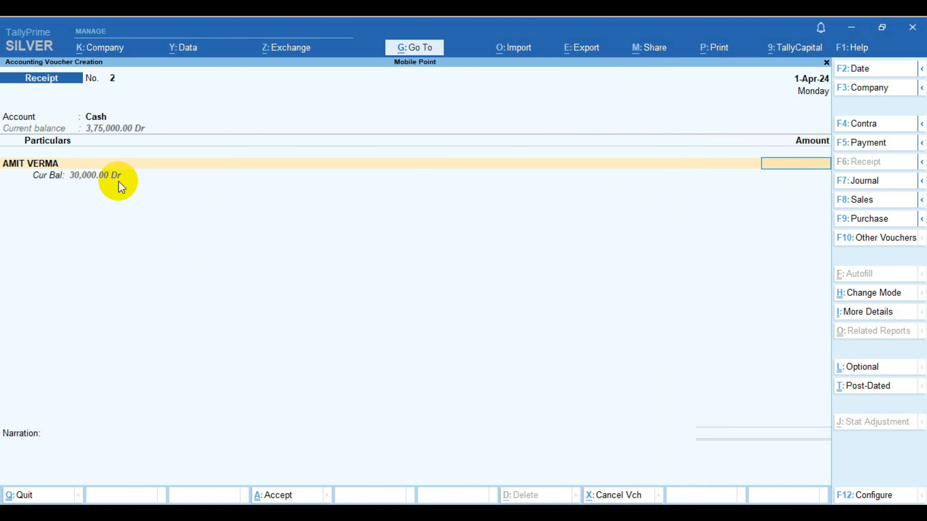
text(30000)
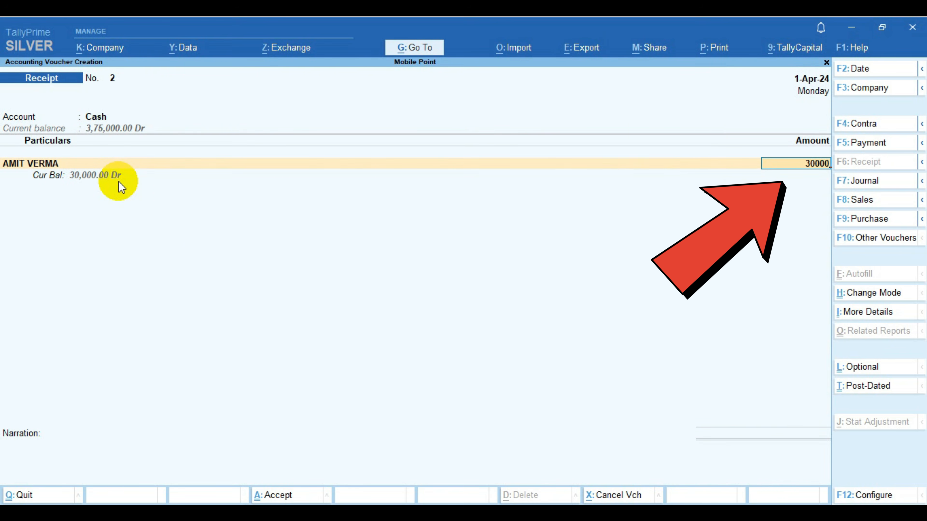
key(Return)
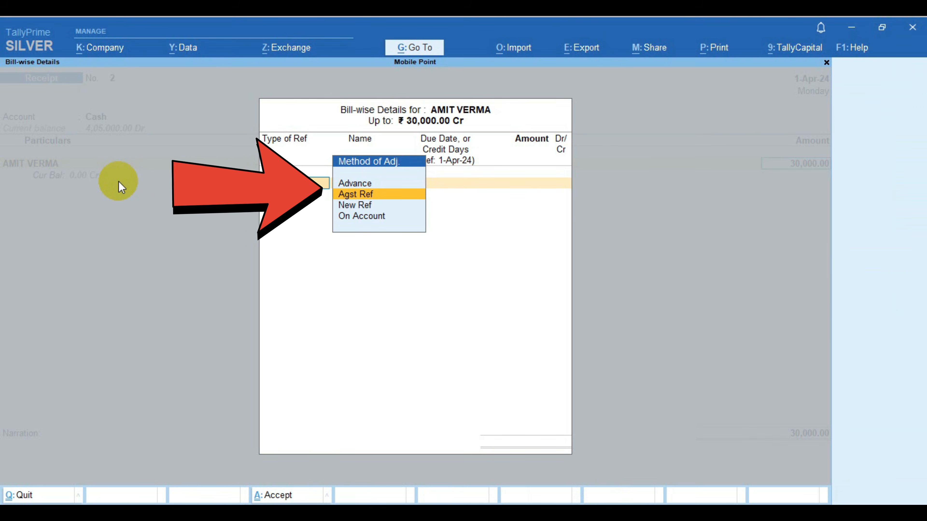
Step: Allocate the full 30,000 receipt as Agst Ref to the debtor's pending bill 2
key(Return)
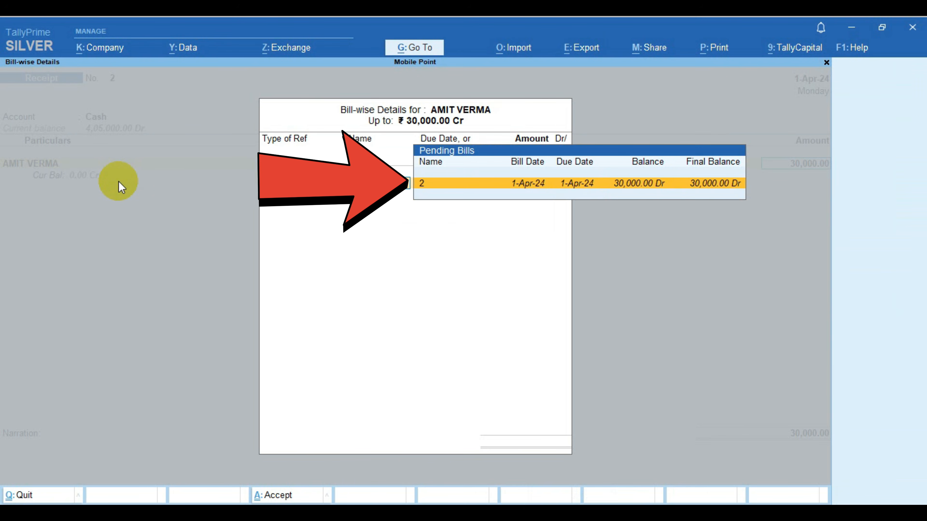
key(Return)
key(Return)
key(Return)
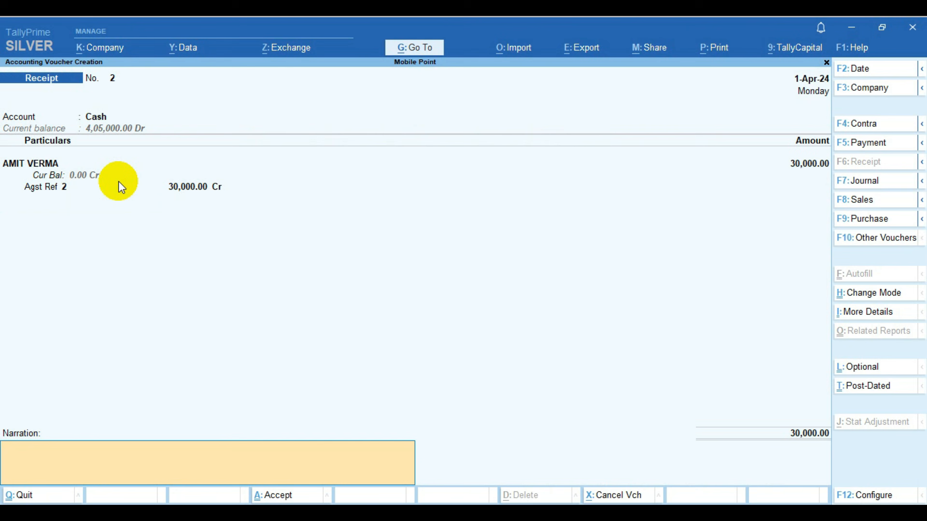
Step: Save the receipt voucher with a blank narration and quit voucher creation to the Gateway of Tally
key(Return)
key(Return)
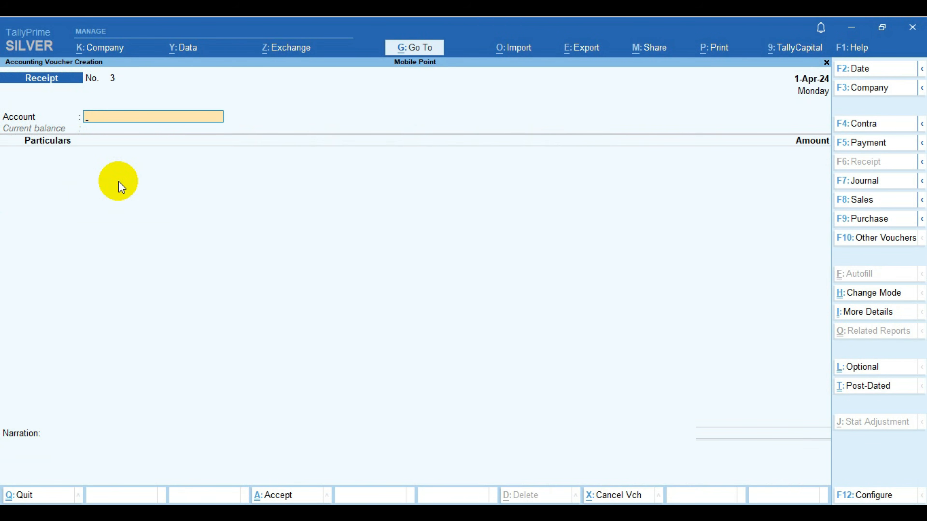
key(Escape)
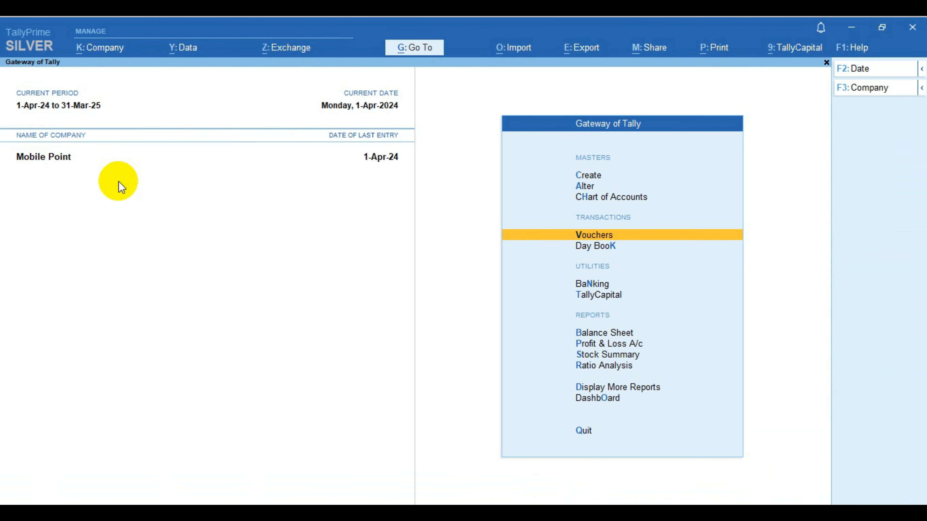
Step: Open the Balance Sheet and drill down through Current Assets to the Sundry Debtors group summary
key(Down)
key(Down)
key(Down)
key(Down)
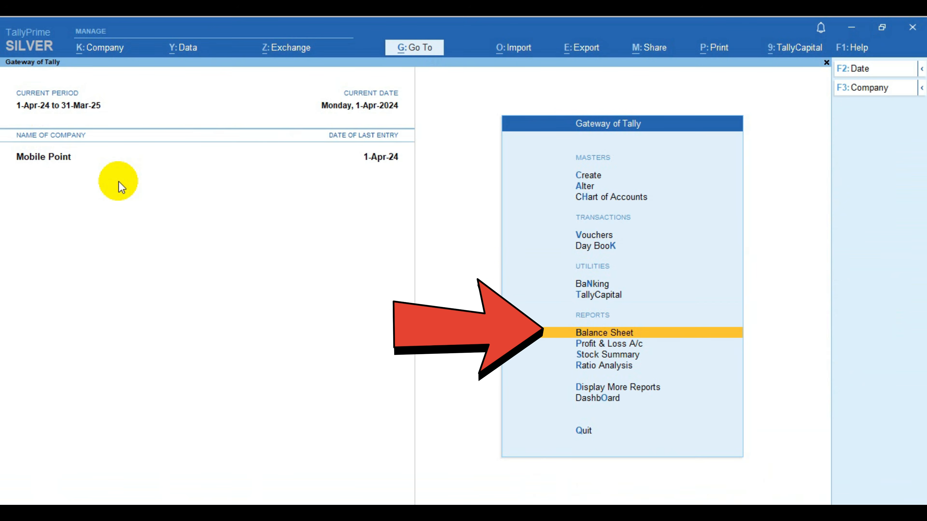
key(Return)
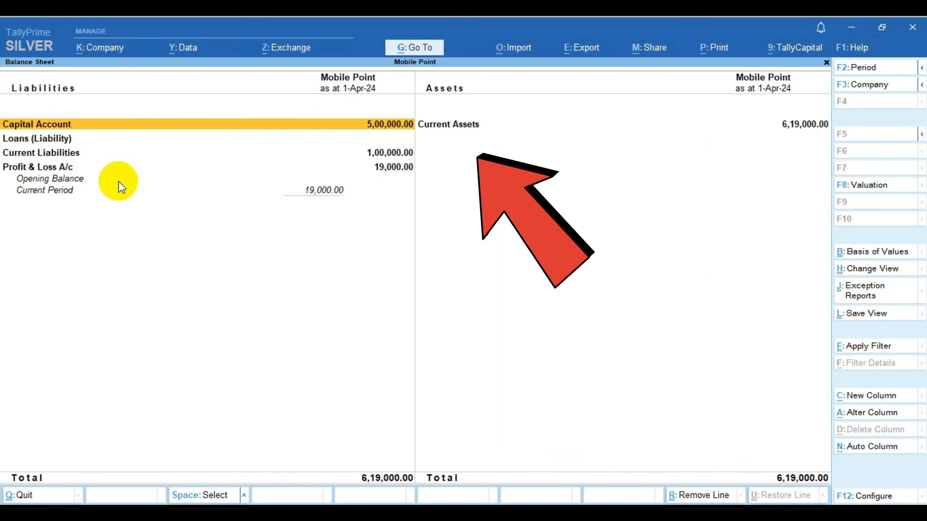
key(Right)
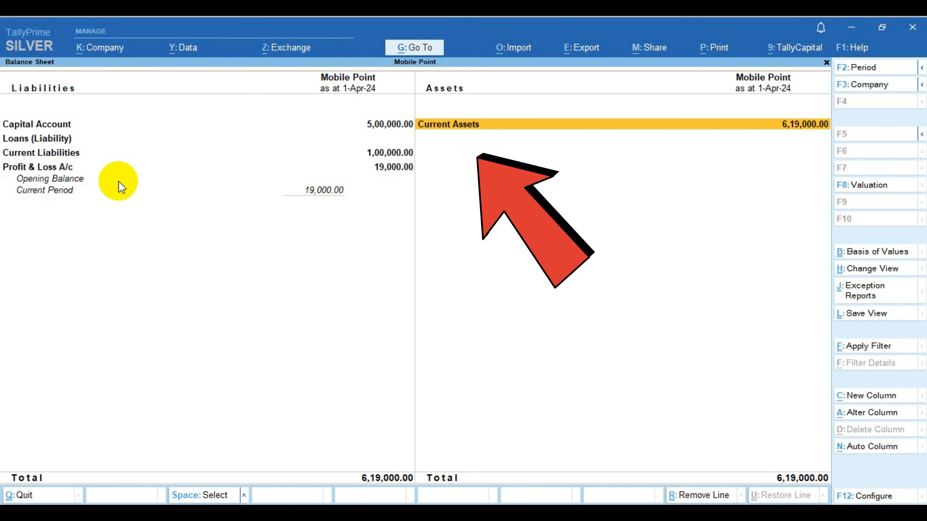
key(Return)
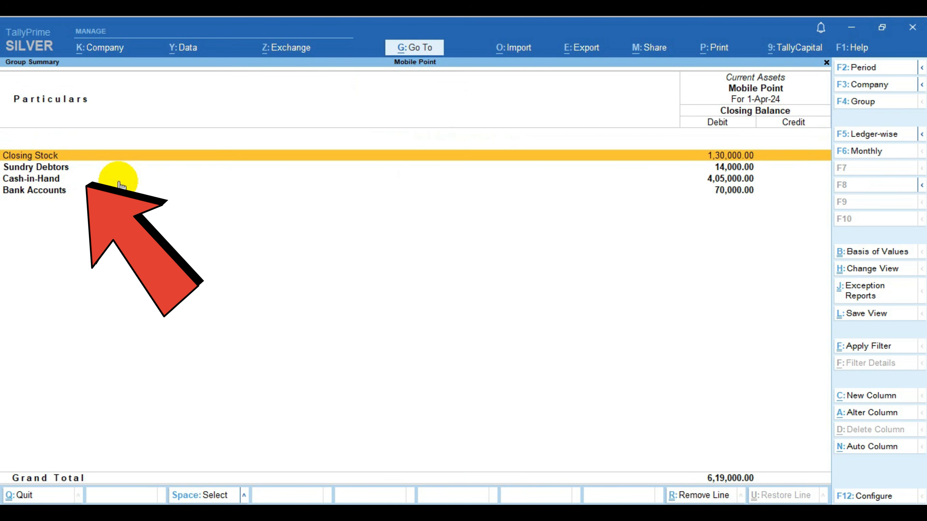
key(Down)
key(Return)
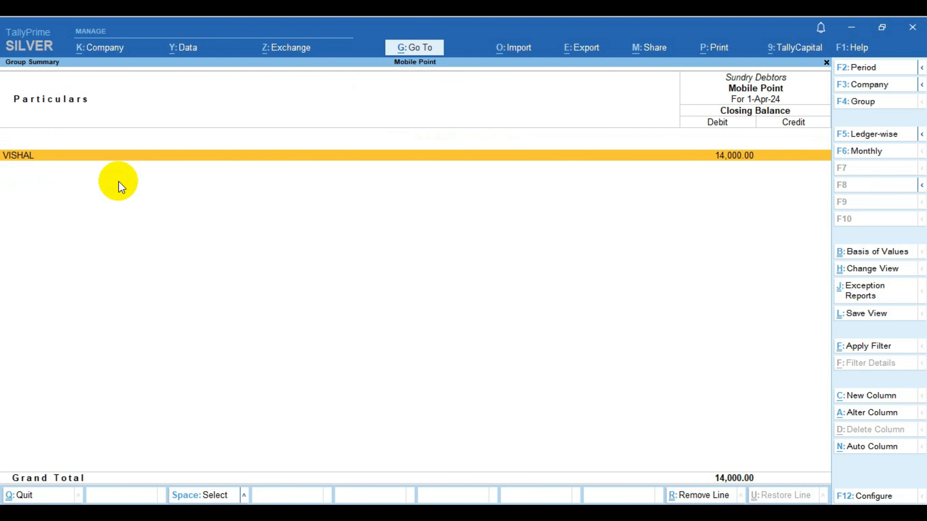